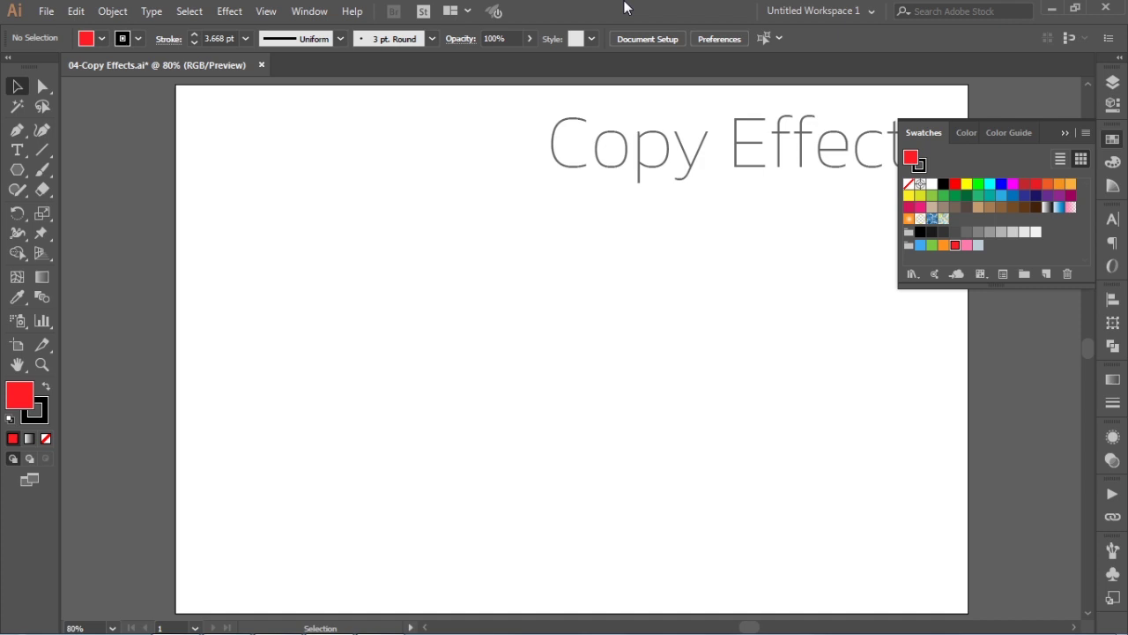
Step: Collapse the Swatches panel so the 'Copy Effects' heading is fully uncovered
click(1065, 132)
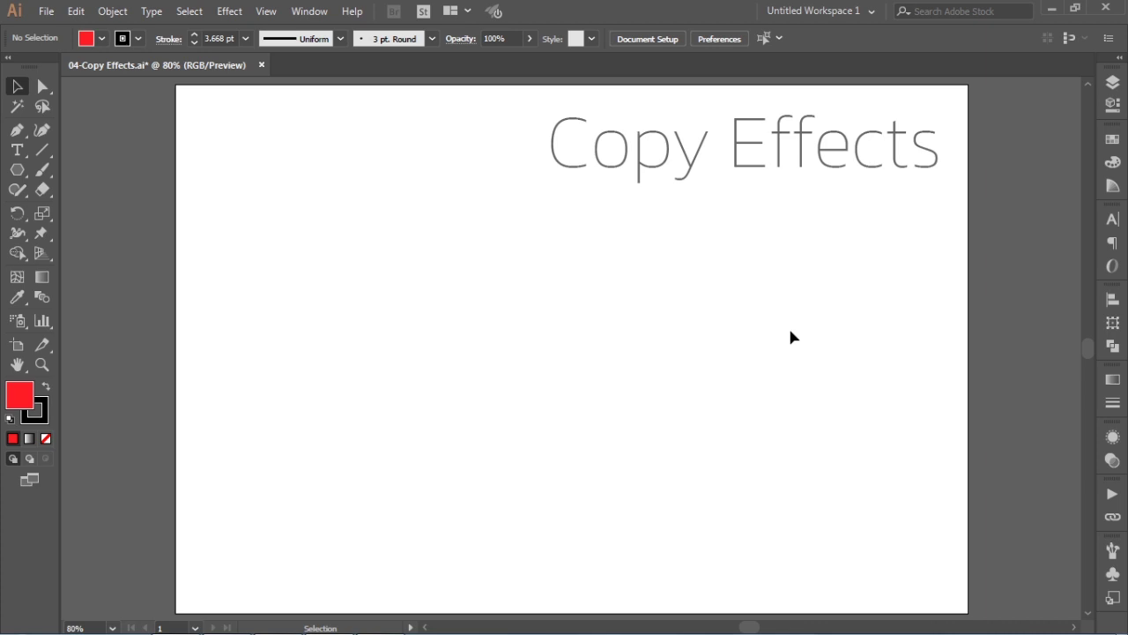
Step: Draw a red hexagon on the left side of the artboard with the Polygon tool
click(17, 170)
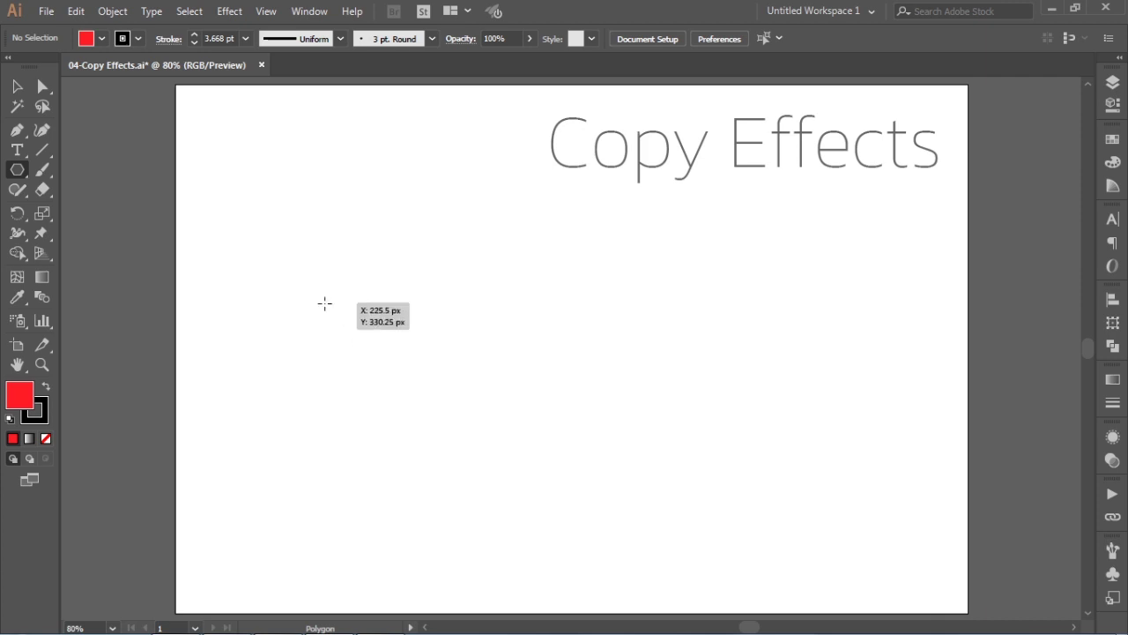
drag(322, 302, 370, 334)
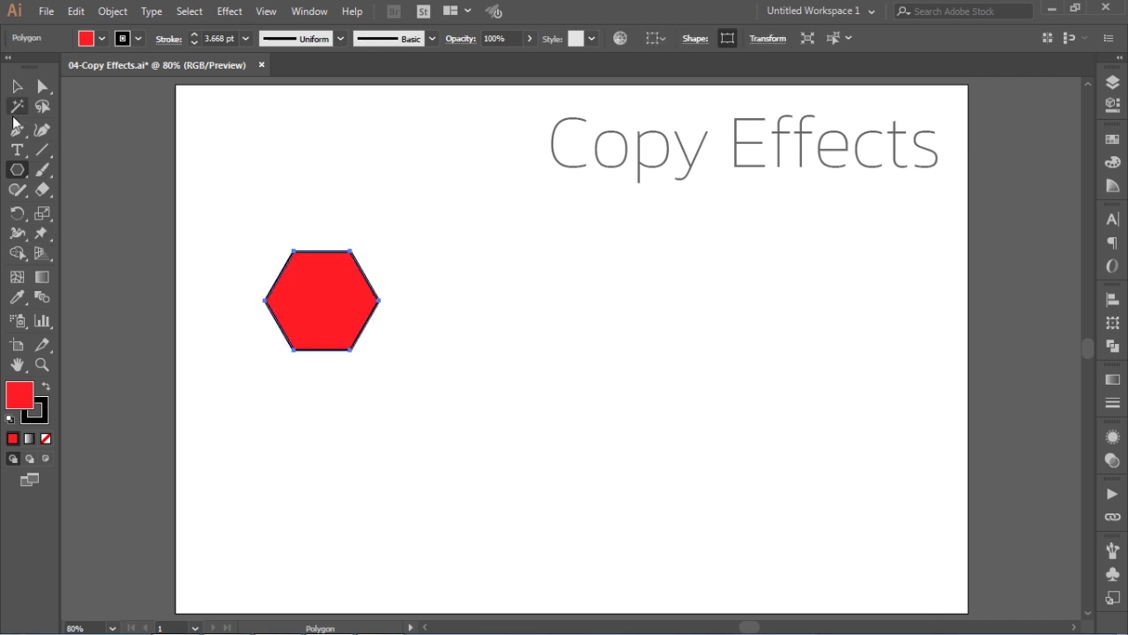
click(17, 85)
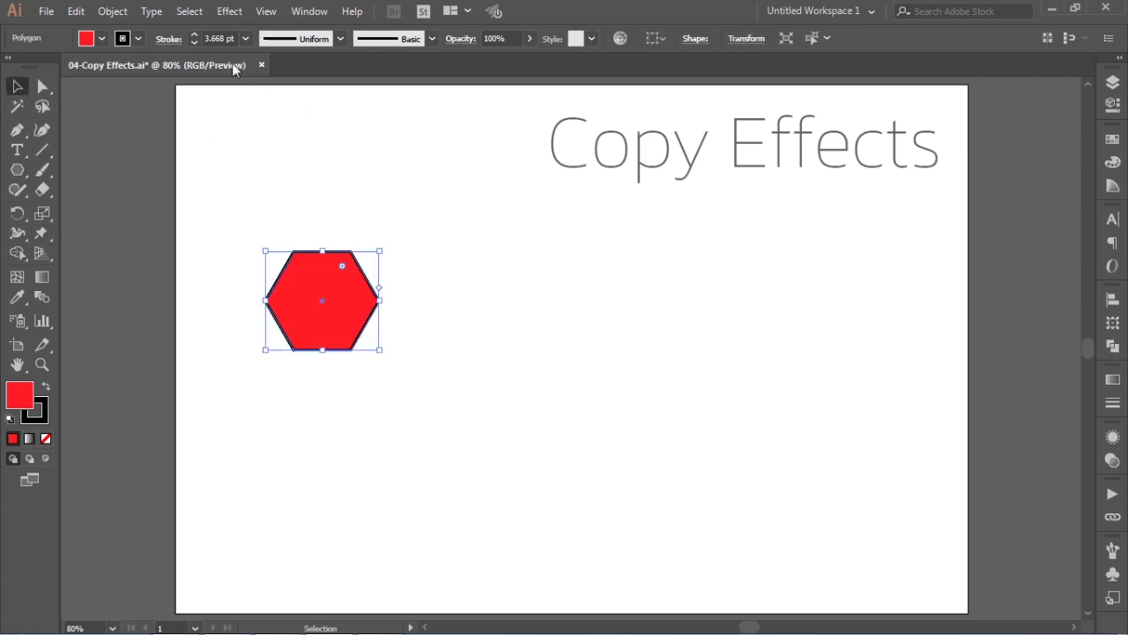
Step: Apply a Drop Shadow (75% opacity, 7 px offset, 5 px blur) to the hexagon
click(230, 14)
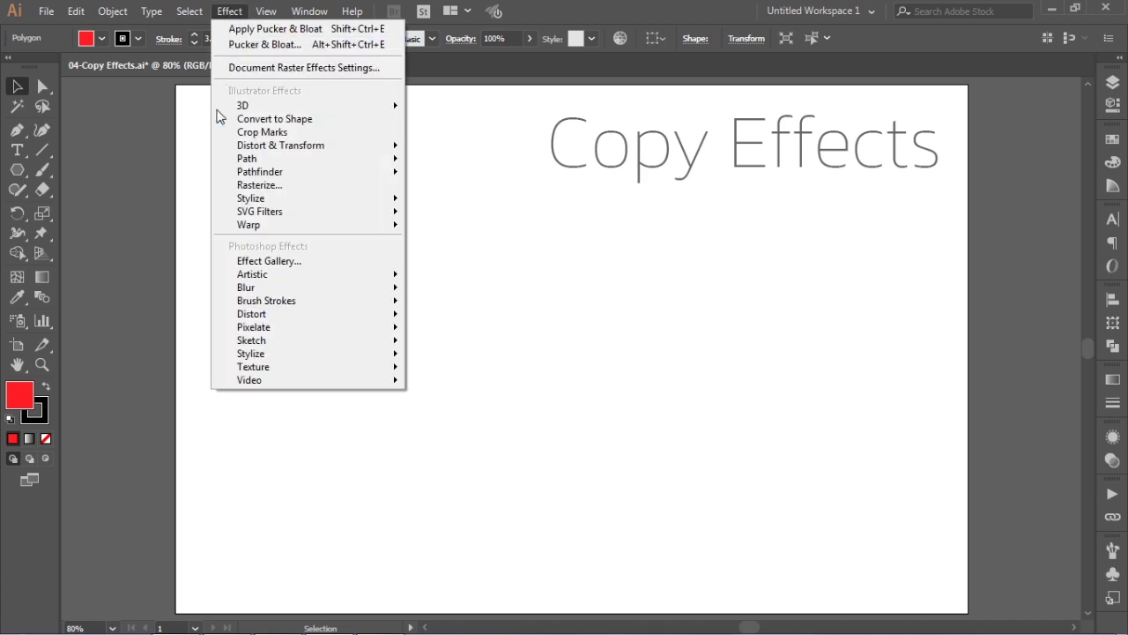
mouse_move(265, 199)
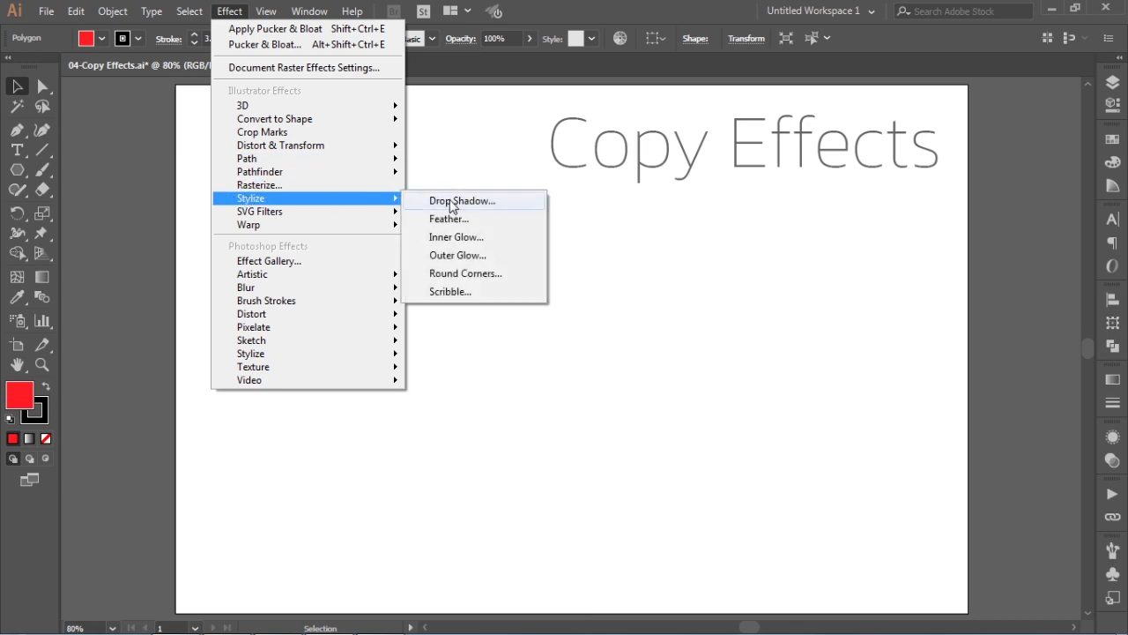
click(452, 201)
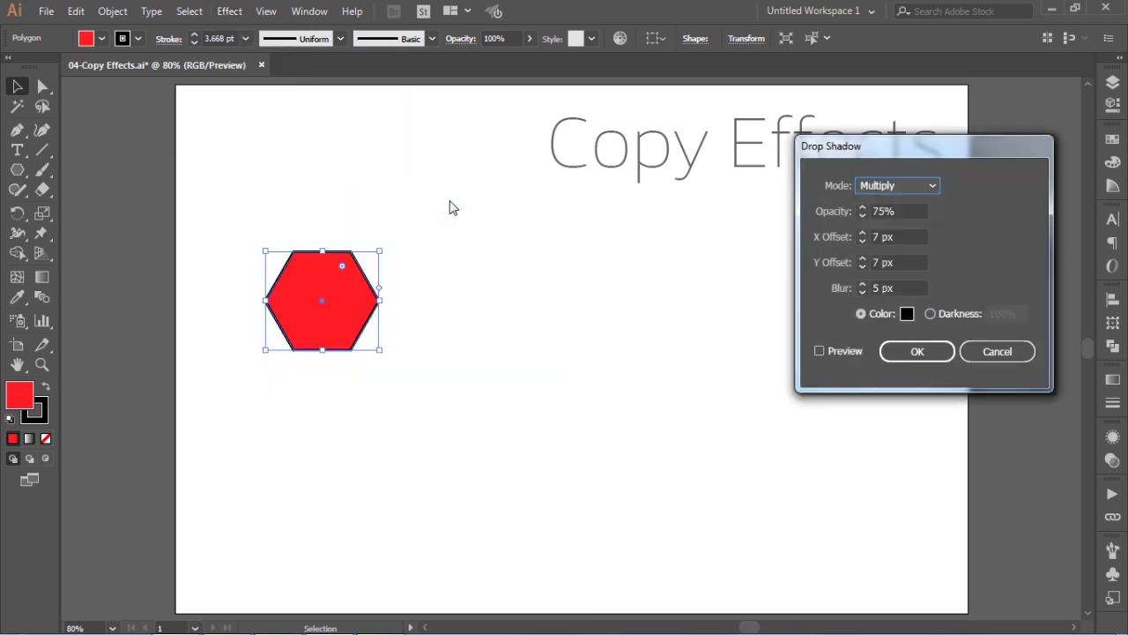
click(820, 351)
click(918, 352)
click(436, 392)
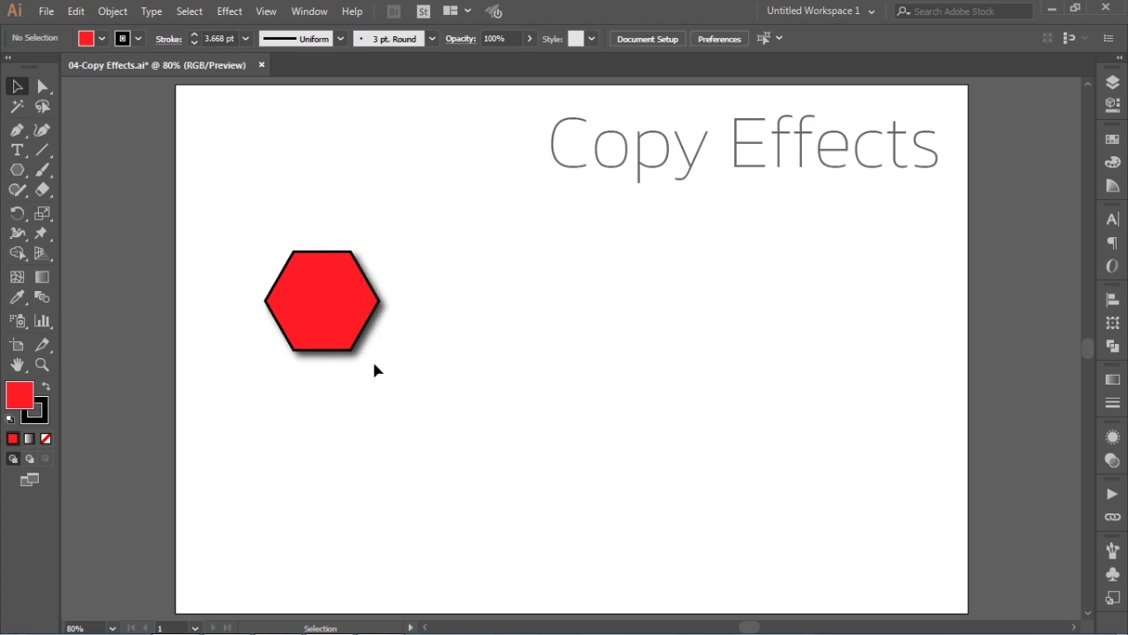
Step: Undo a stray change and toggle the hexagon's selection to check its shadow
key(ctrl+z)
click(448, 375)
click(328, 319)
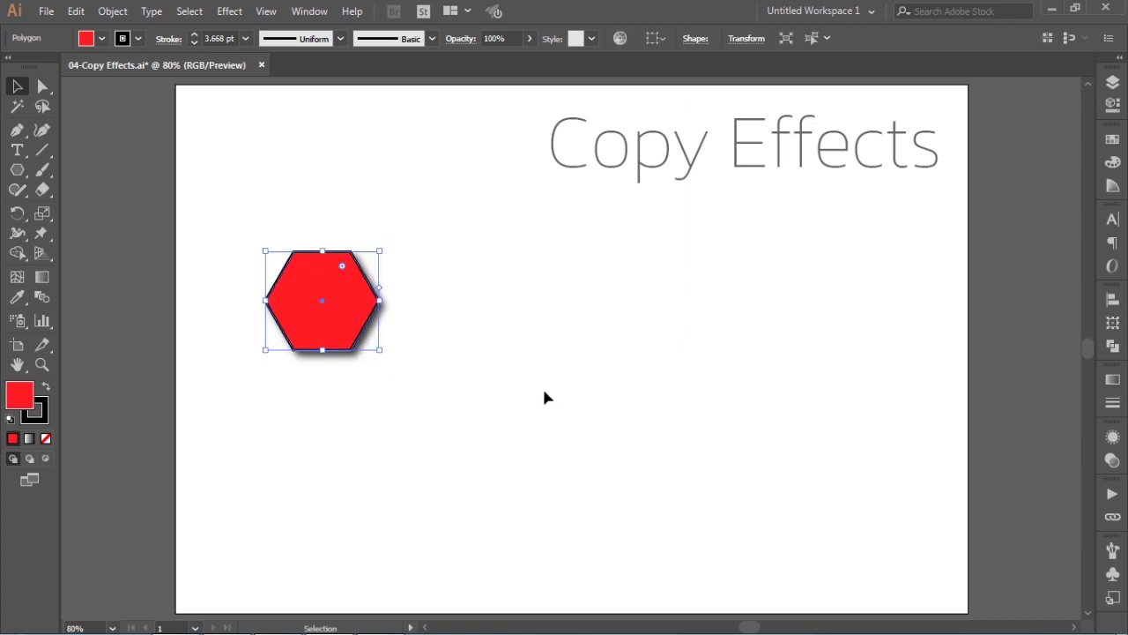
click(543, 386)
click(16, 169)
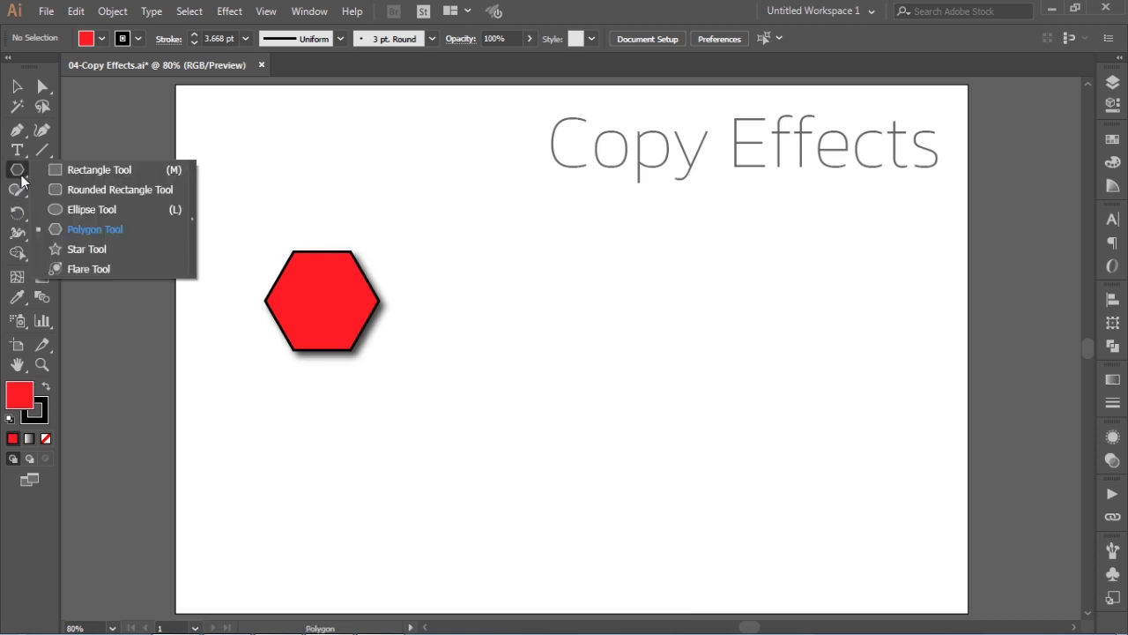
Step: Draw a red square to the right of the hexagon
click(57, 171)
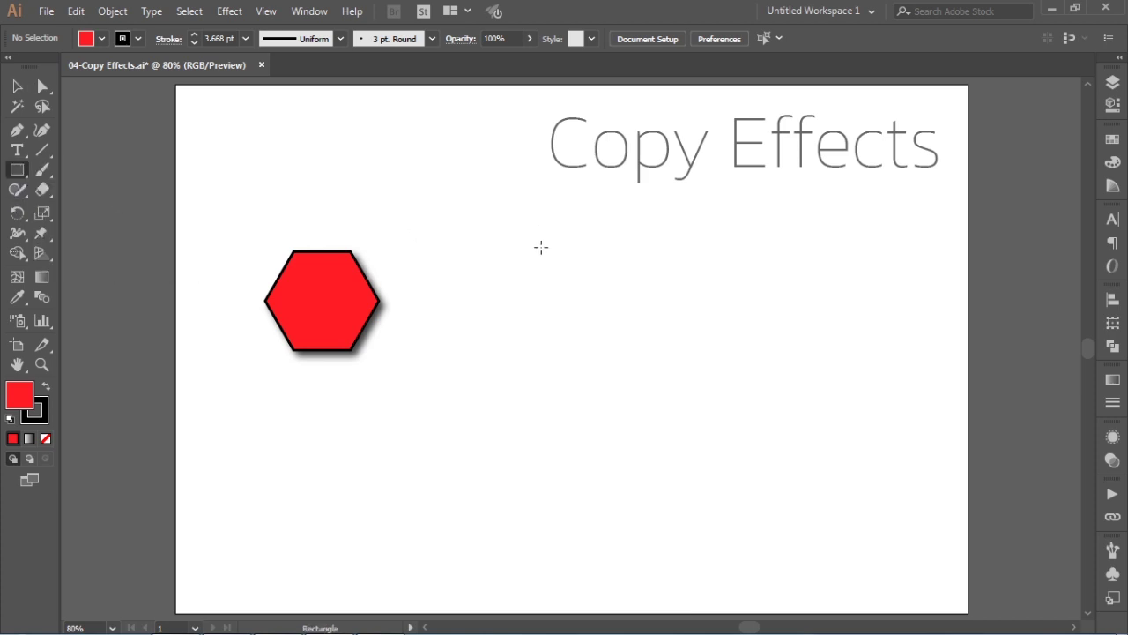
mouse_move(514, 258)
mouse_down()
mouse_move(575, 296)
mouse_move(613, 356)
mouse_up()
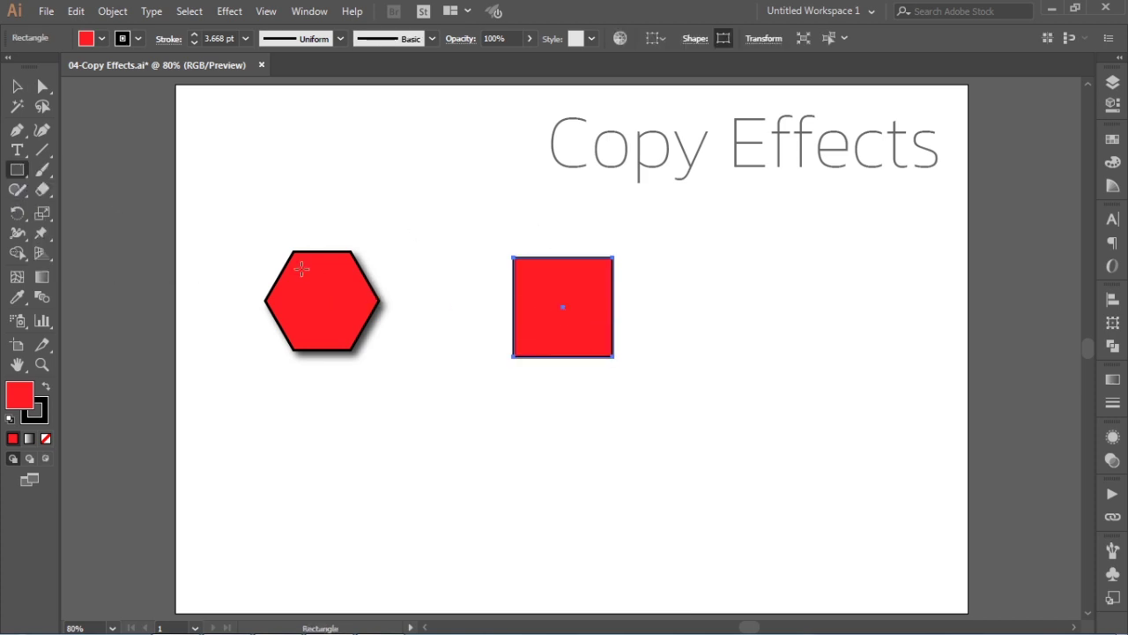
click(20, 86)
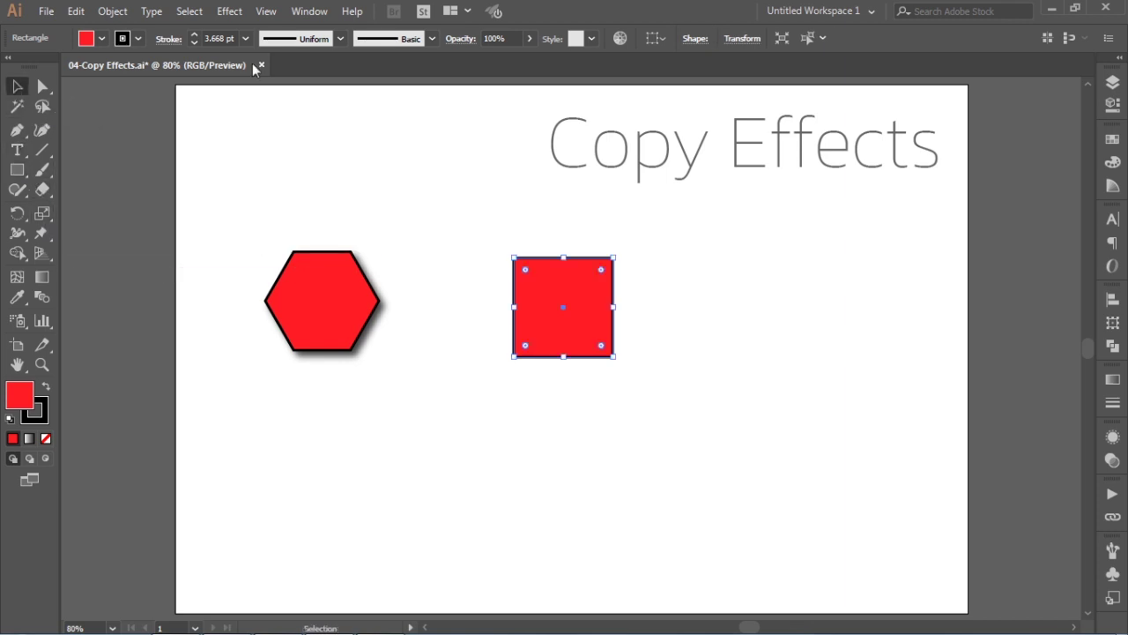
click(228, 11)
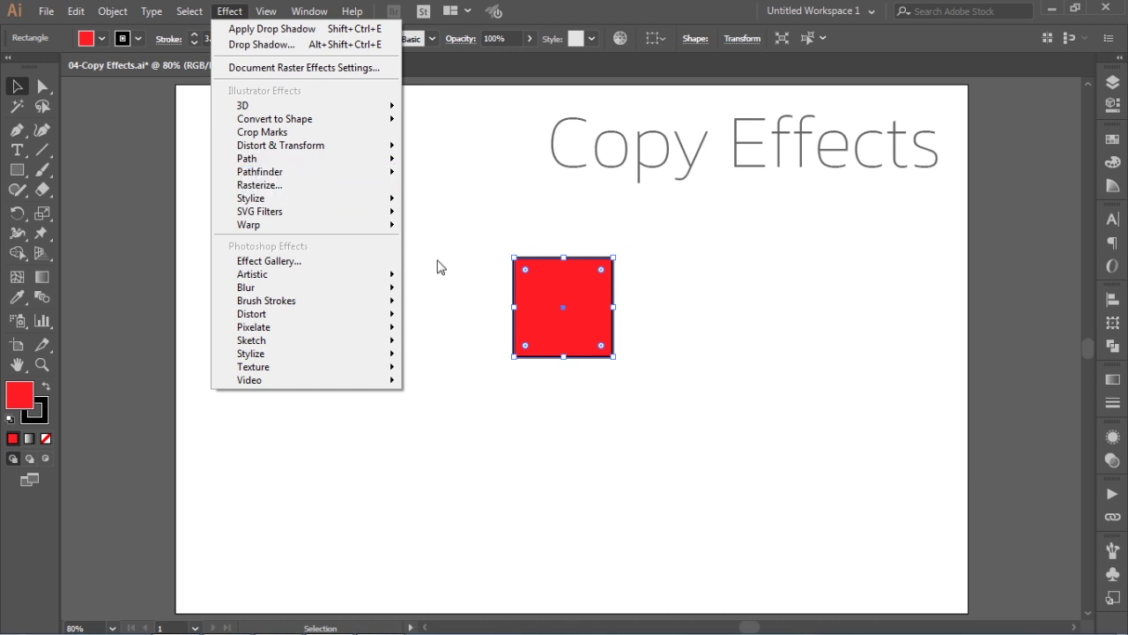
click(650, 317)
click(725, 328)
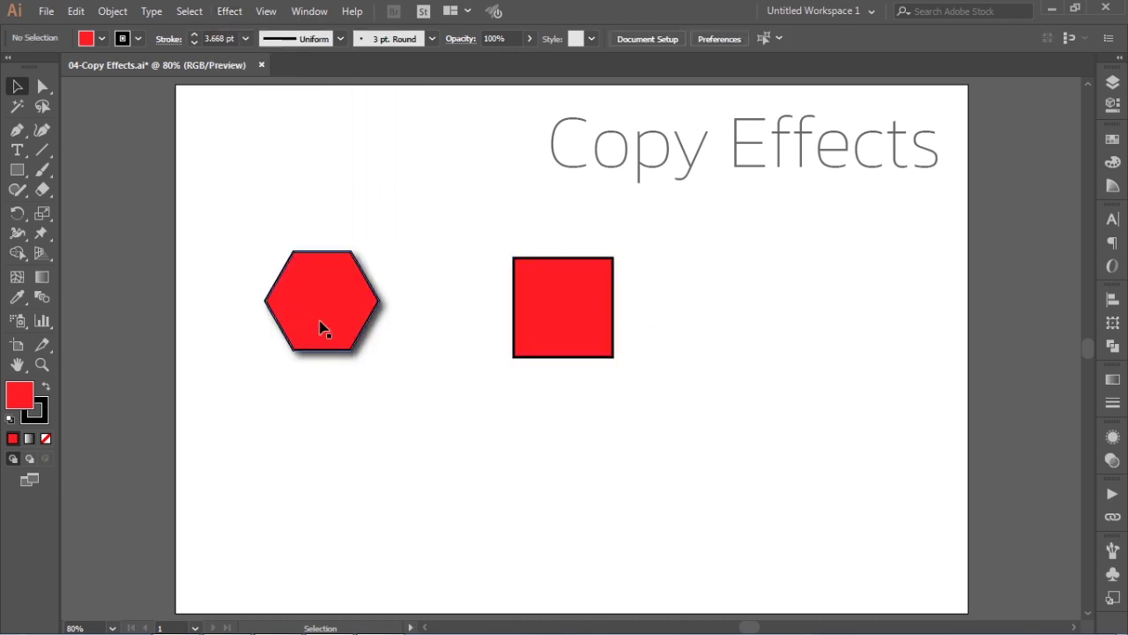
Step: Give the square the same drop shadow using Effect > Apply Drop Shadow
click(578, 340)
click(228, 11)
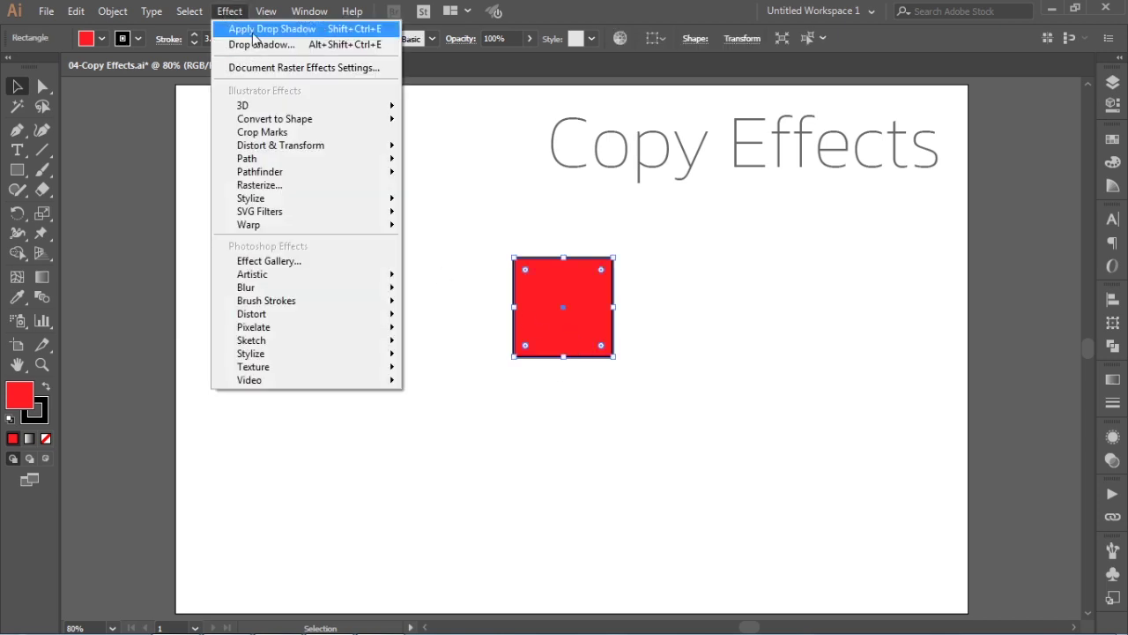
click(254, 35)
click(668, 292)
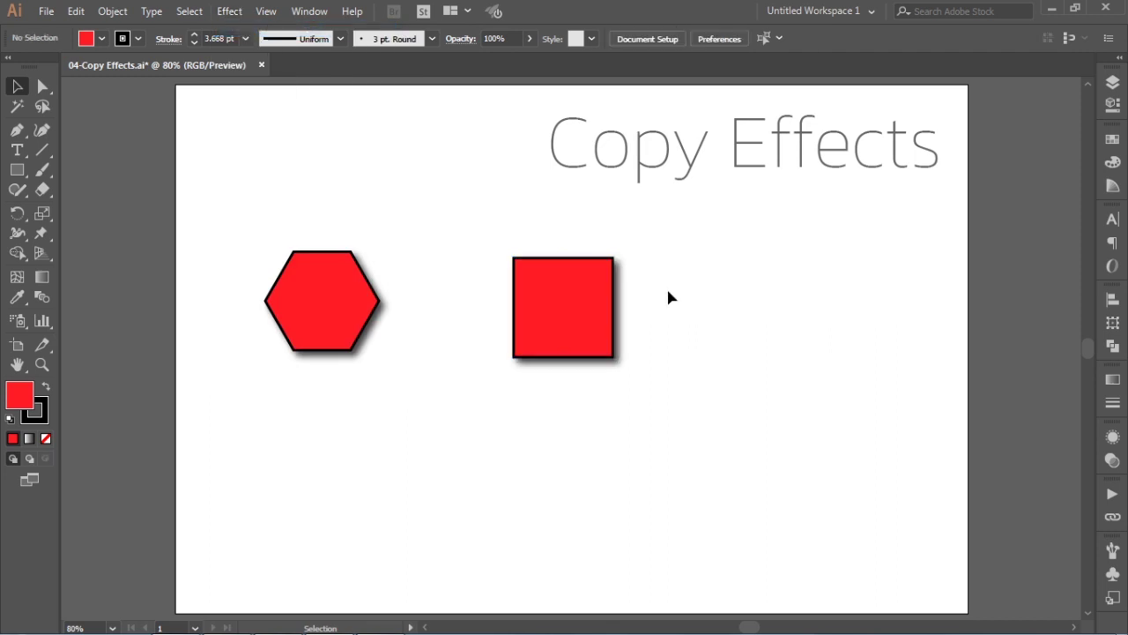
click(600, 315)
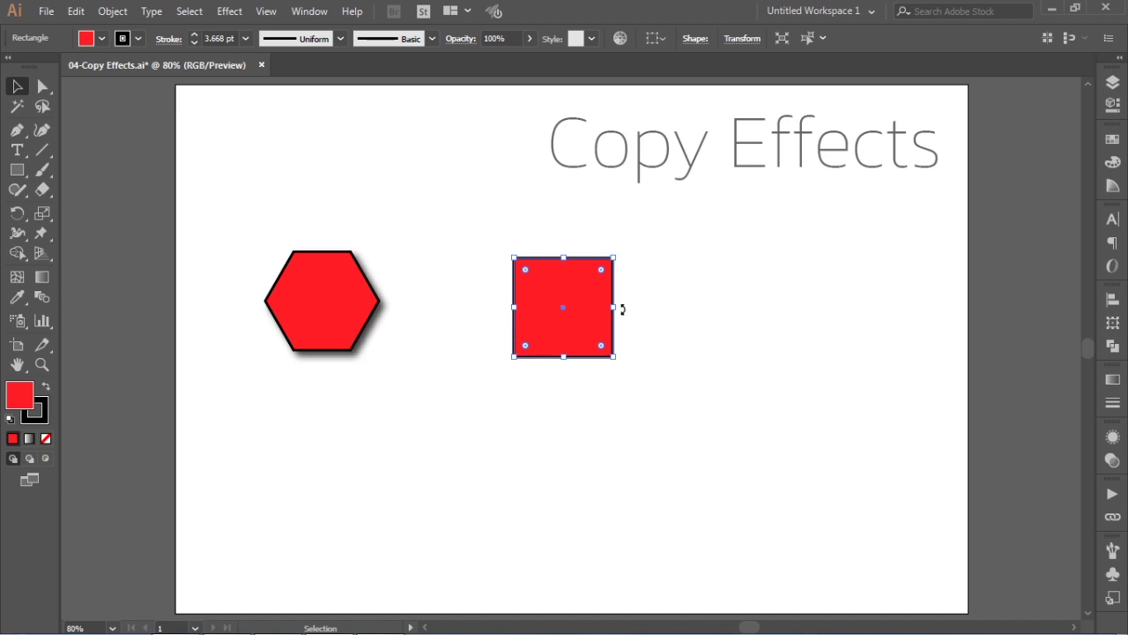
Step: Apply Pucker & Bloat at -42% to turn the square into a curved four-pointed star
drag(600, 307, 581, 301)
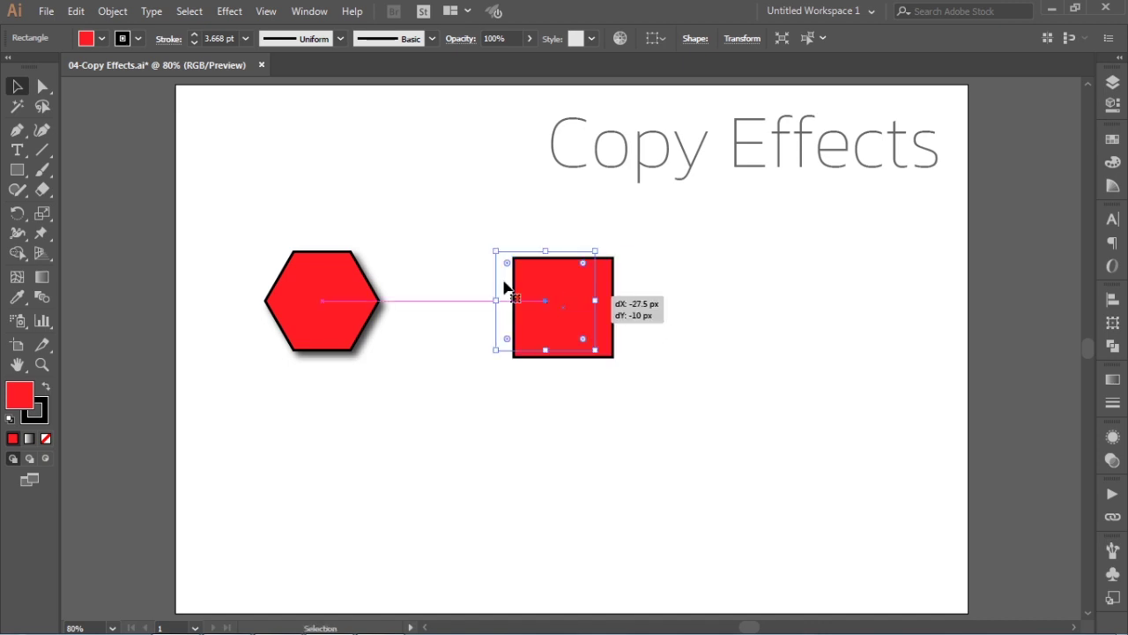
click(227, 10)
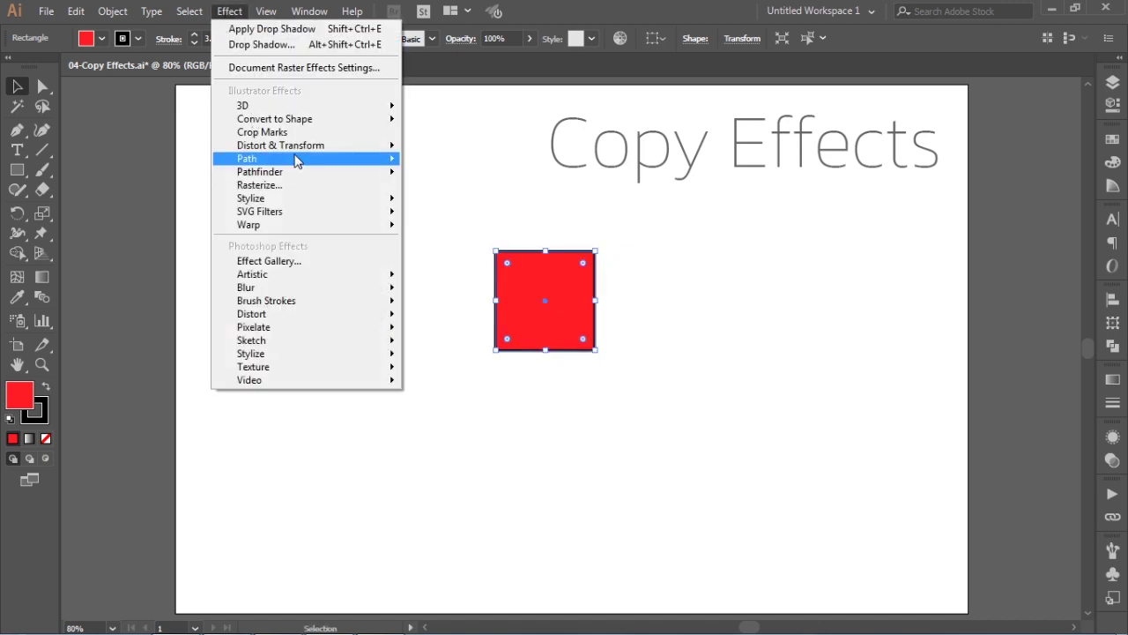
mouse_move(280, 145)
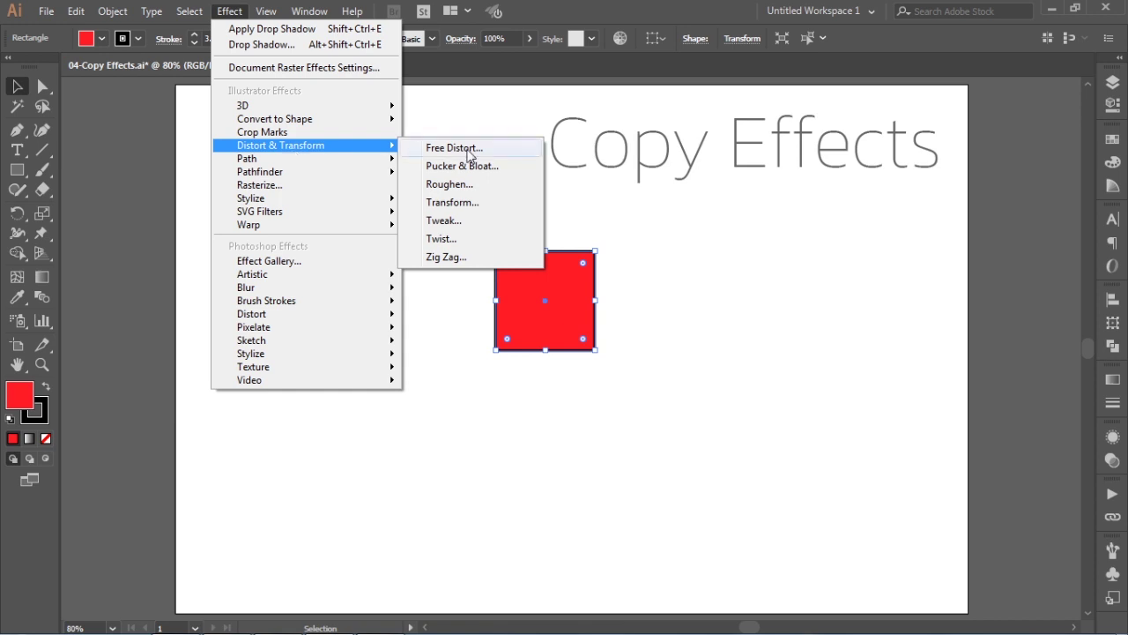
click(462, 167)
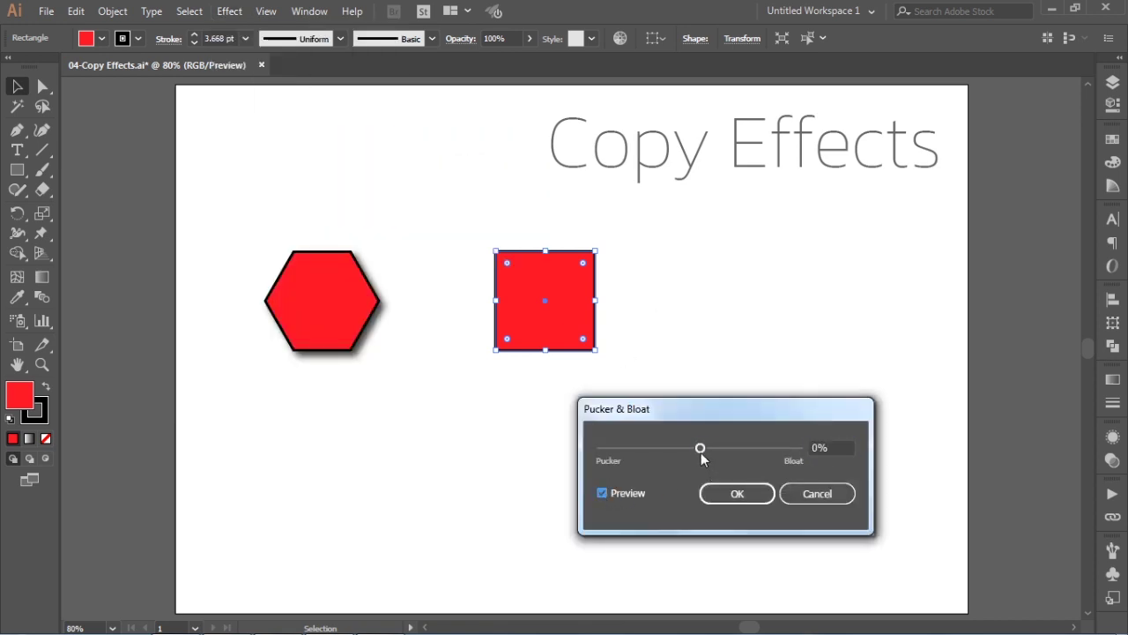
drag(701, 450, 683, 450)
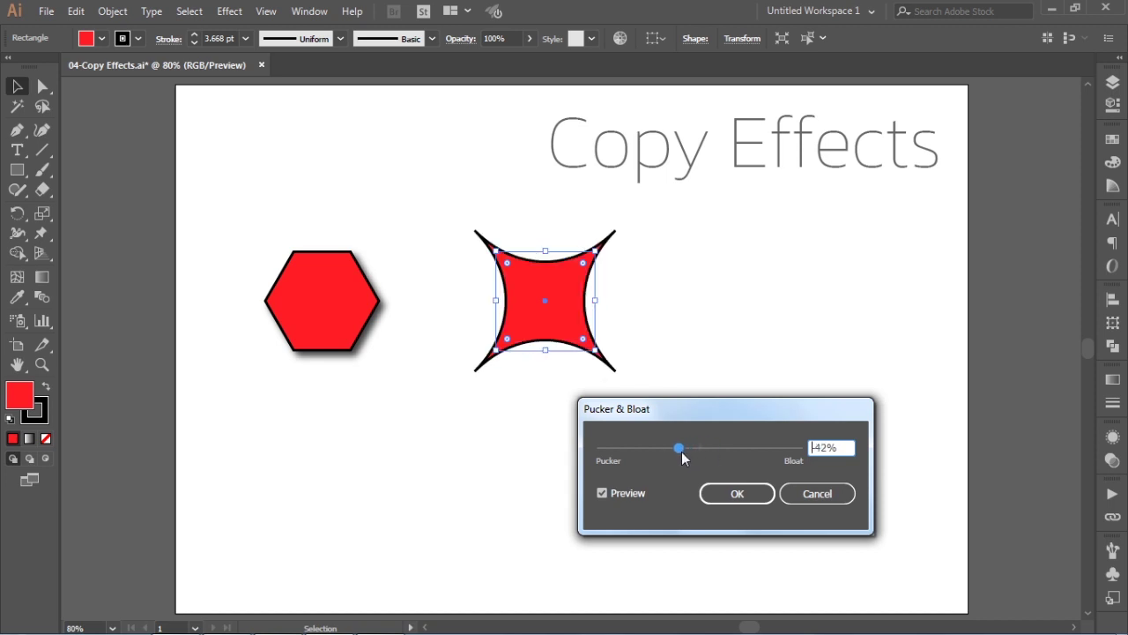
click(730, 492)
click(667, 308)
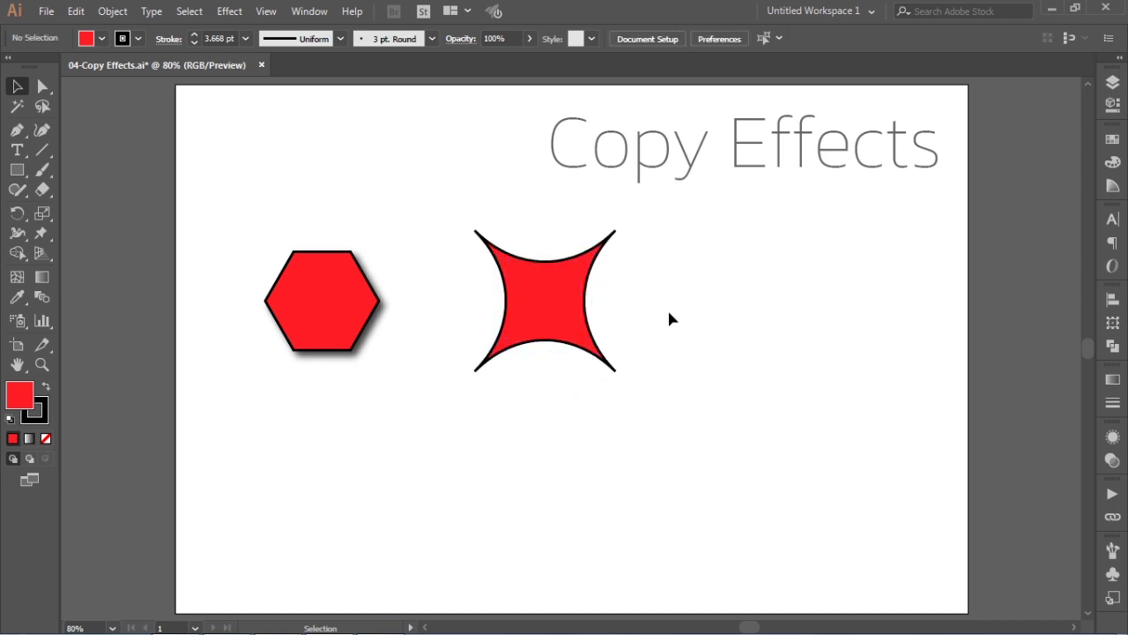
Step: Draw a red five-pointed star to the right of the puckered shape
click(18, 169)
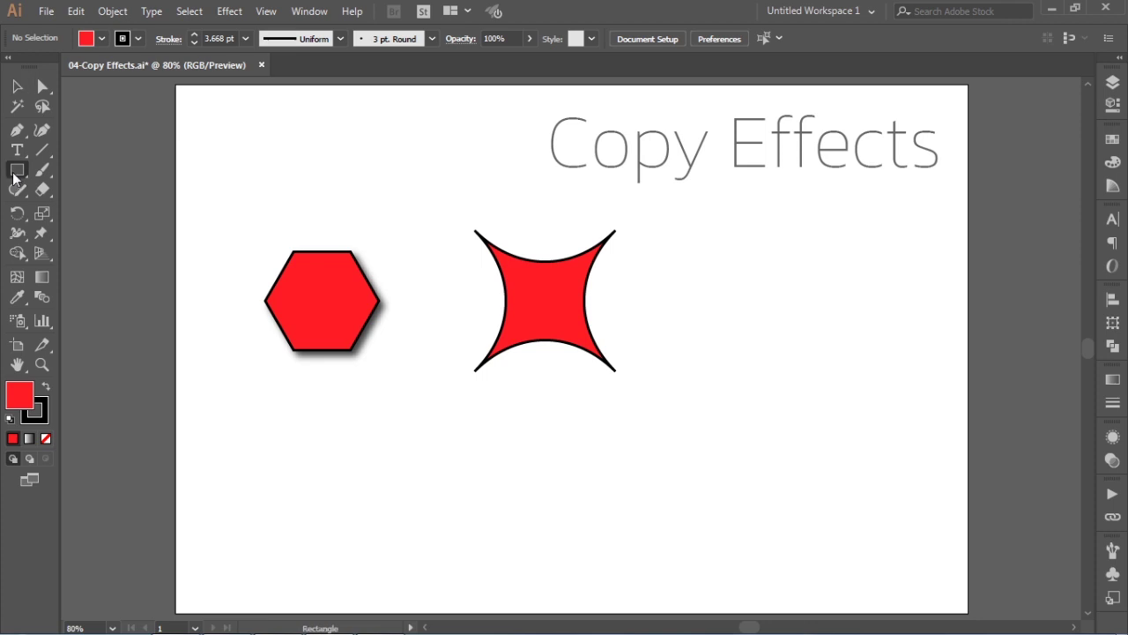
click(62, 247)
drag(743, 273, 798, 323)
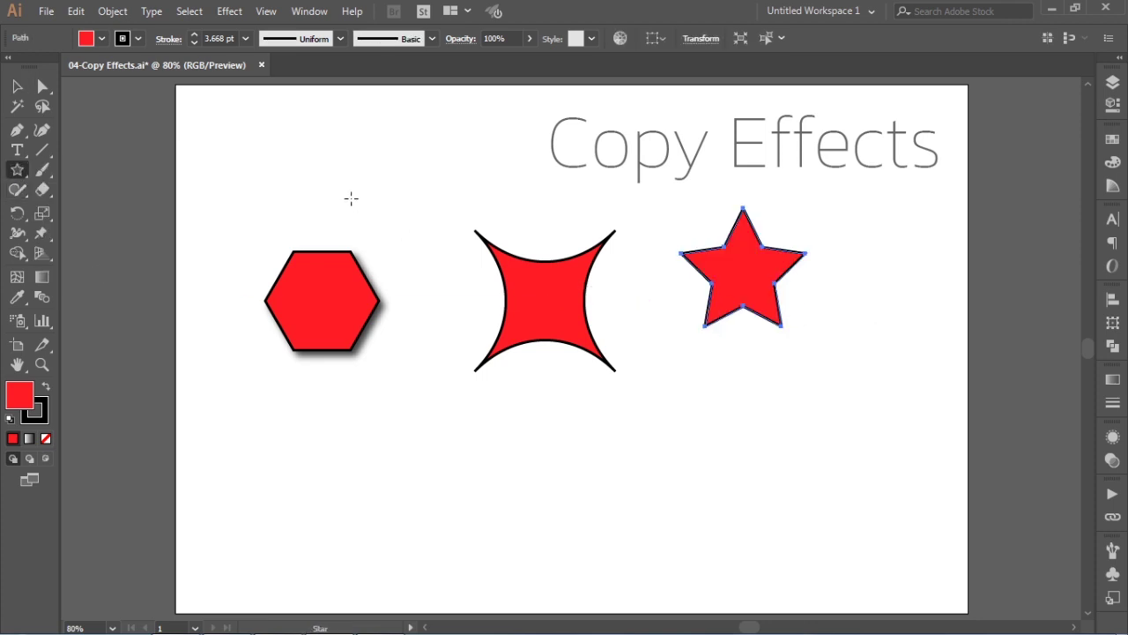
click(15, 86)
drag(743, 283, 759, 310)
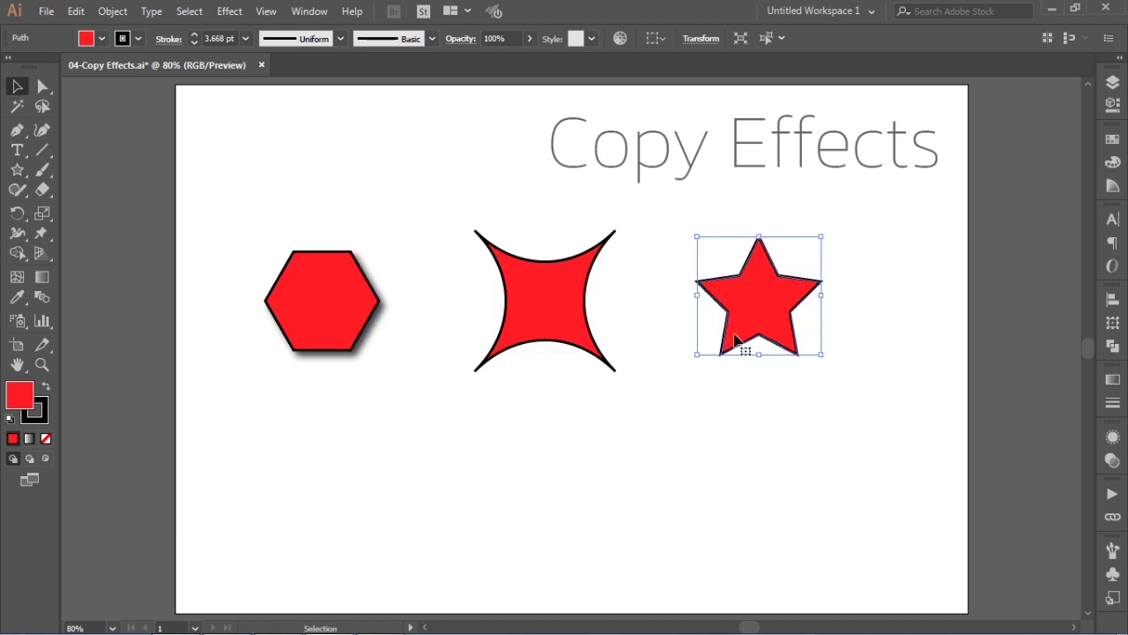
Step: Reapply the pucker effect to the star, then undo it to keep it plain
click(231, 11)
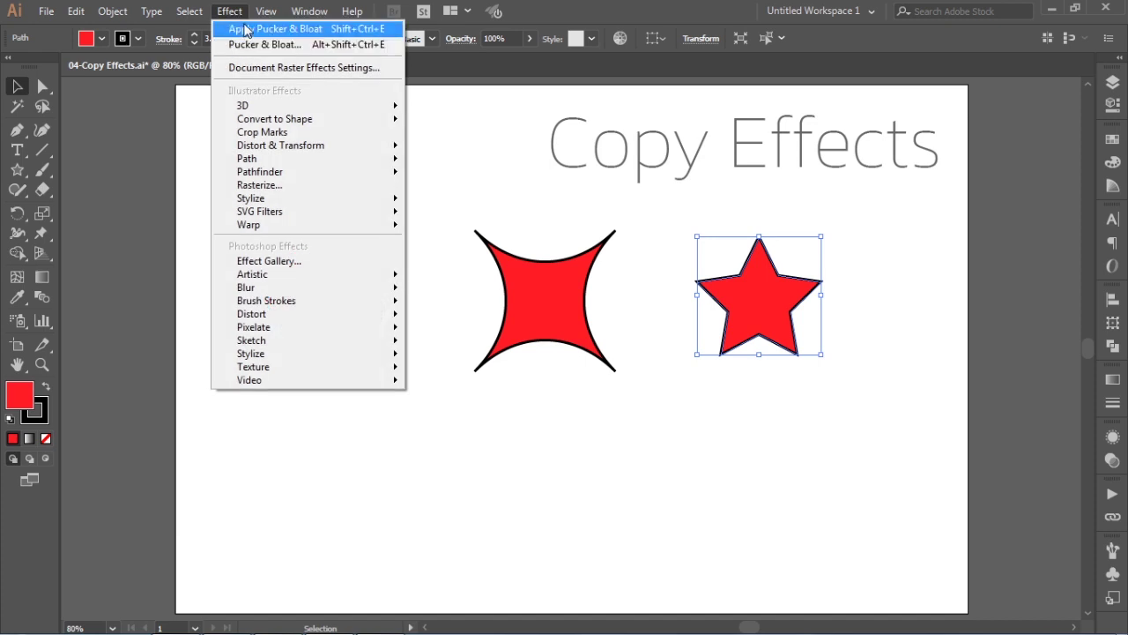
click(245, 30)
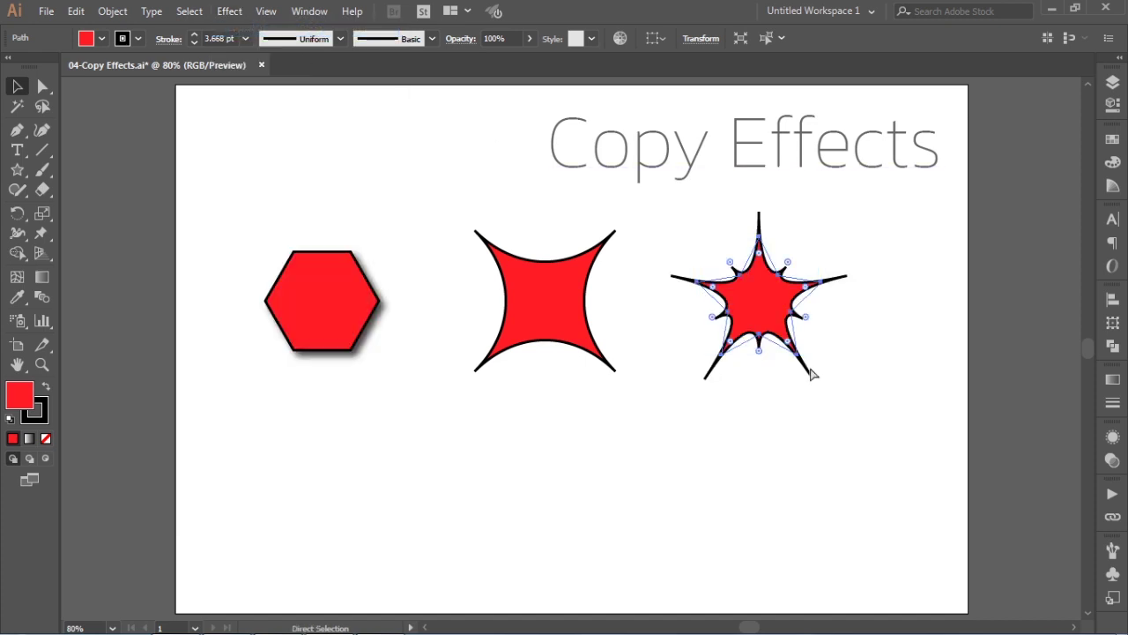
key(ctrl+z)
Step: Fill the puckered shape with orange and the star with light blue from Swatches
shift+click(577, 322)
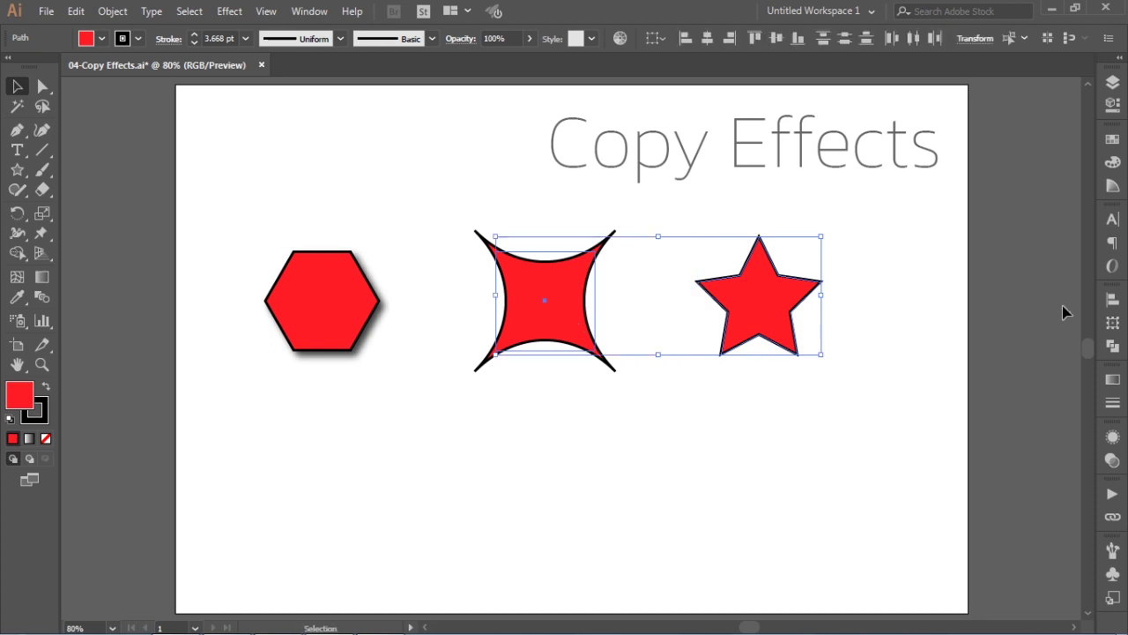
click(1115, 141)
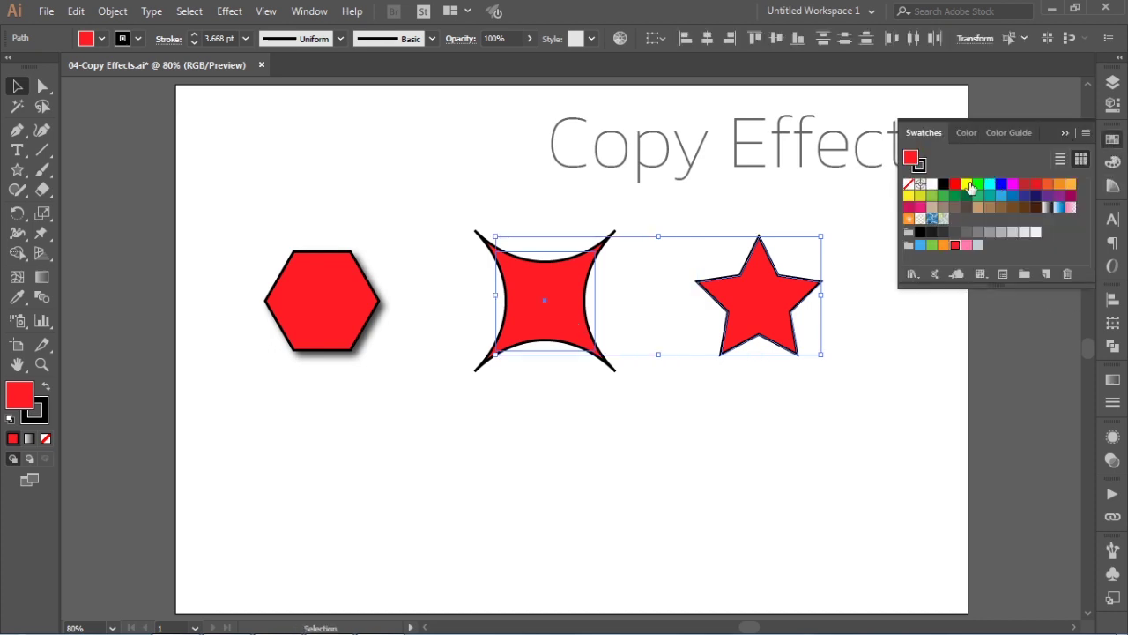
click(798, 374)
click(570, 315)
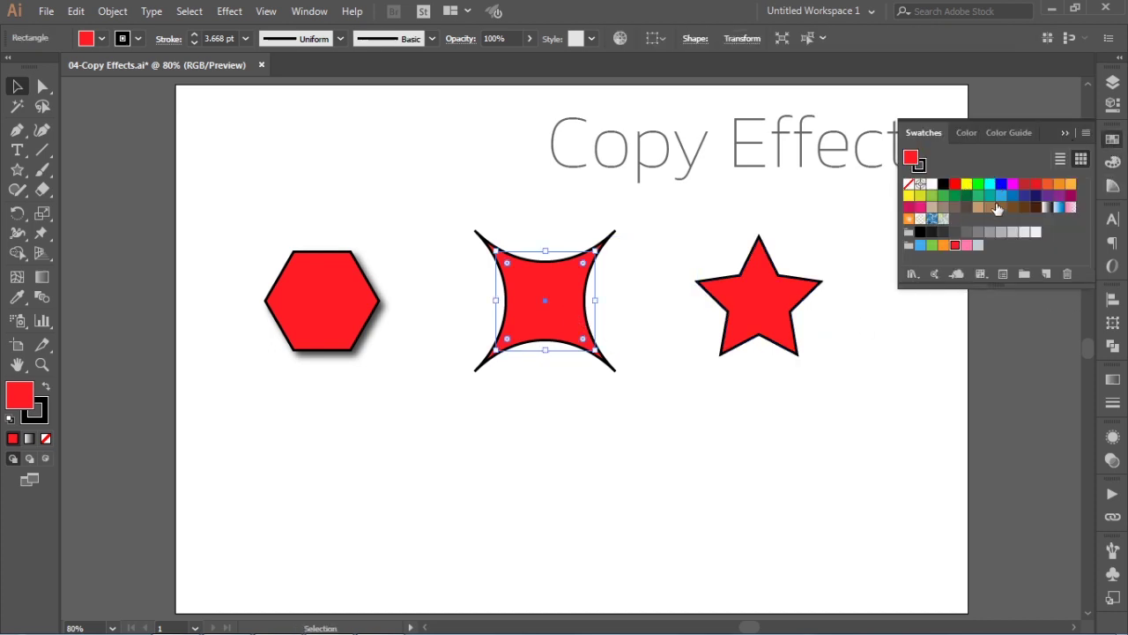
click(944, 245)
click(774, 304)
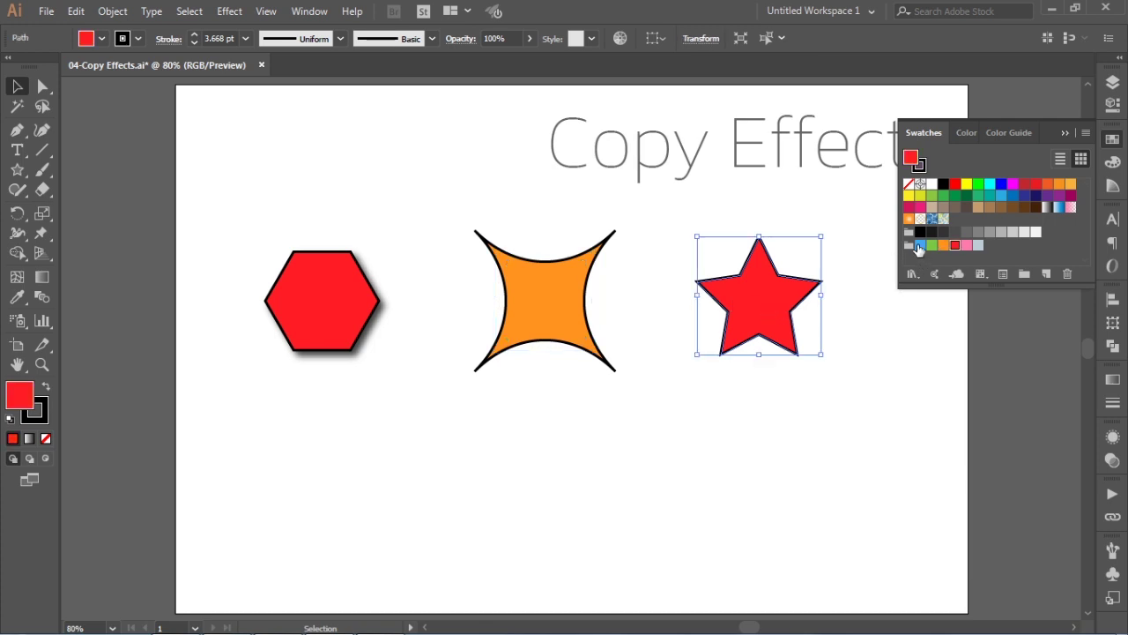
click(918, 246)
click(867, 379)
click(757, 328)
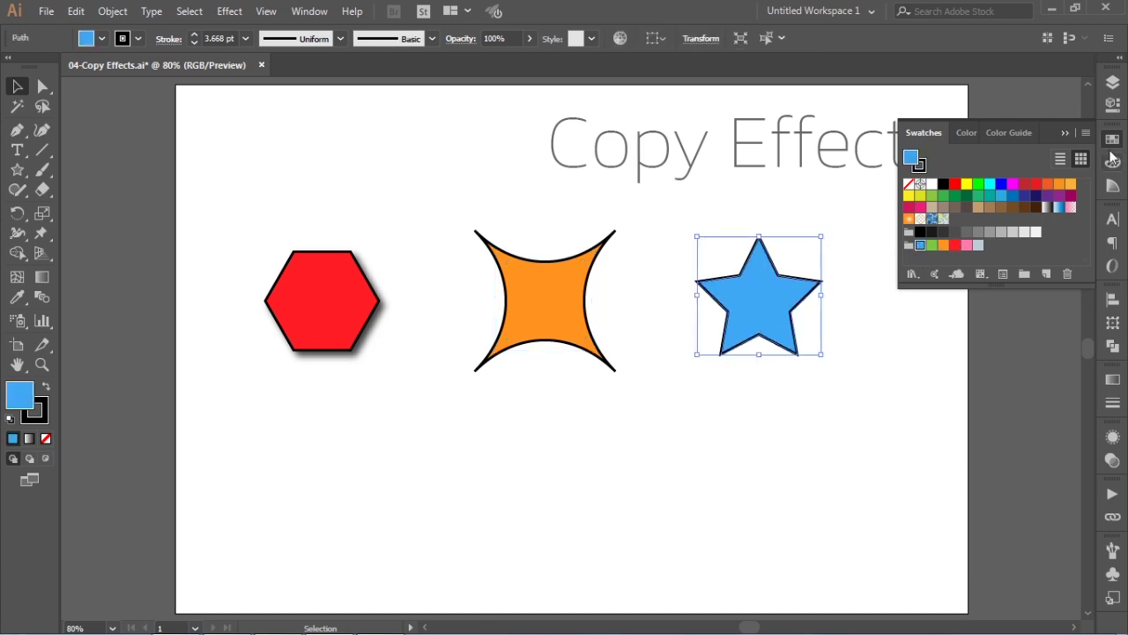
click(1065, 133)
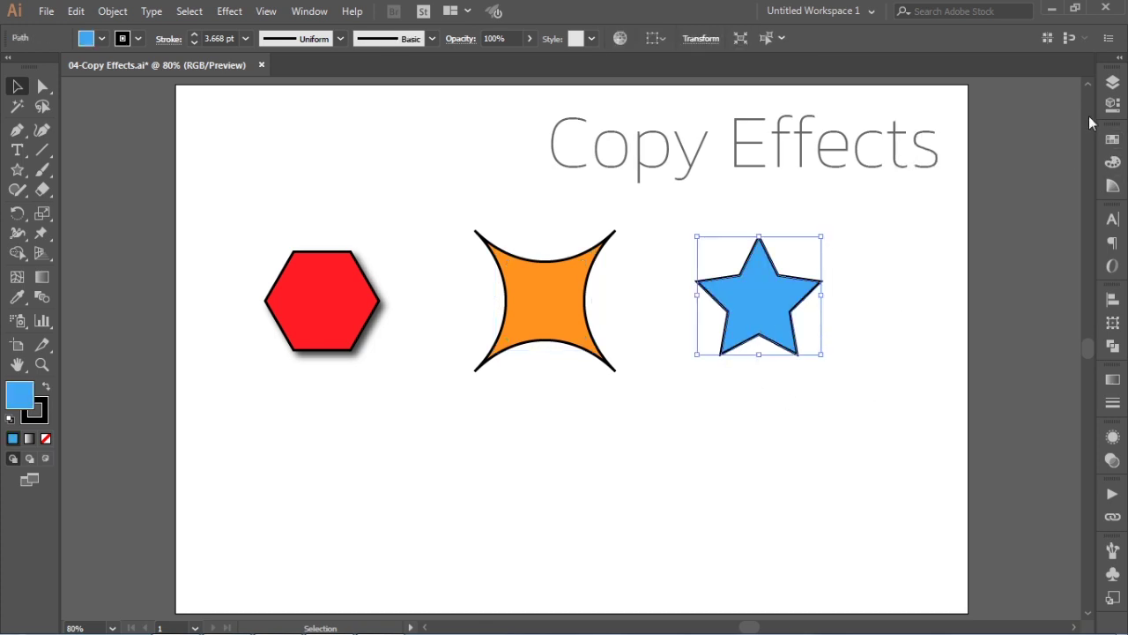
Step: In the Layers panel, copy the hexagon's appearance onto the star's Path row
click(1113, 83)
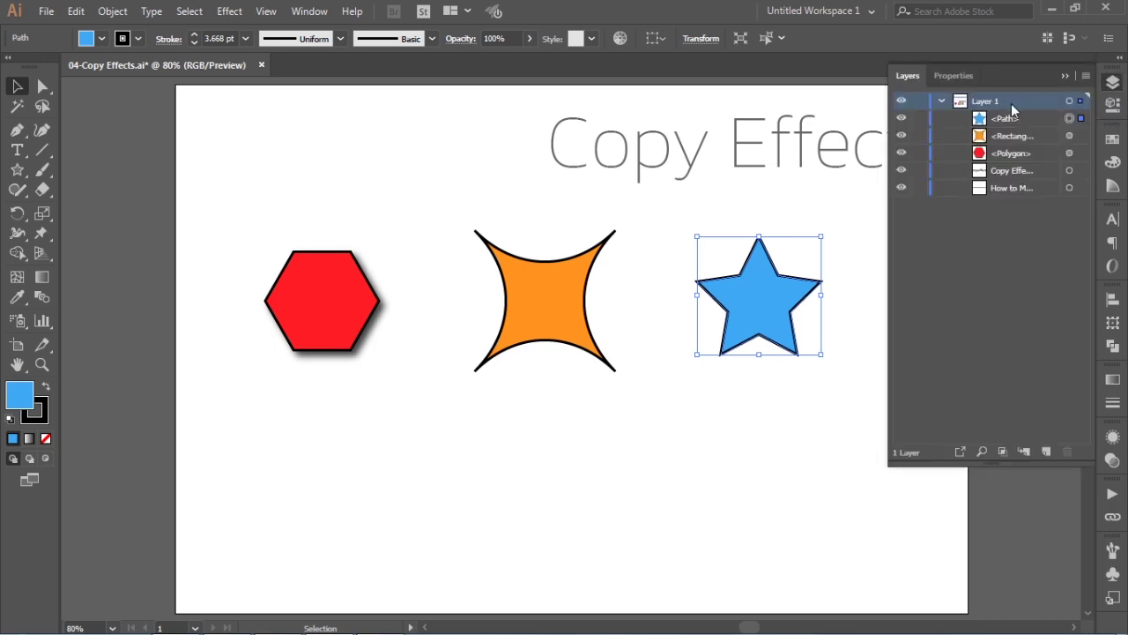
click(335, 304)
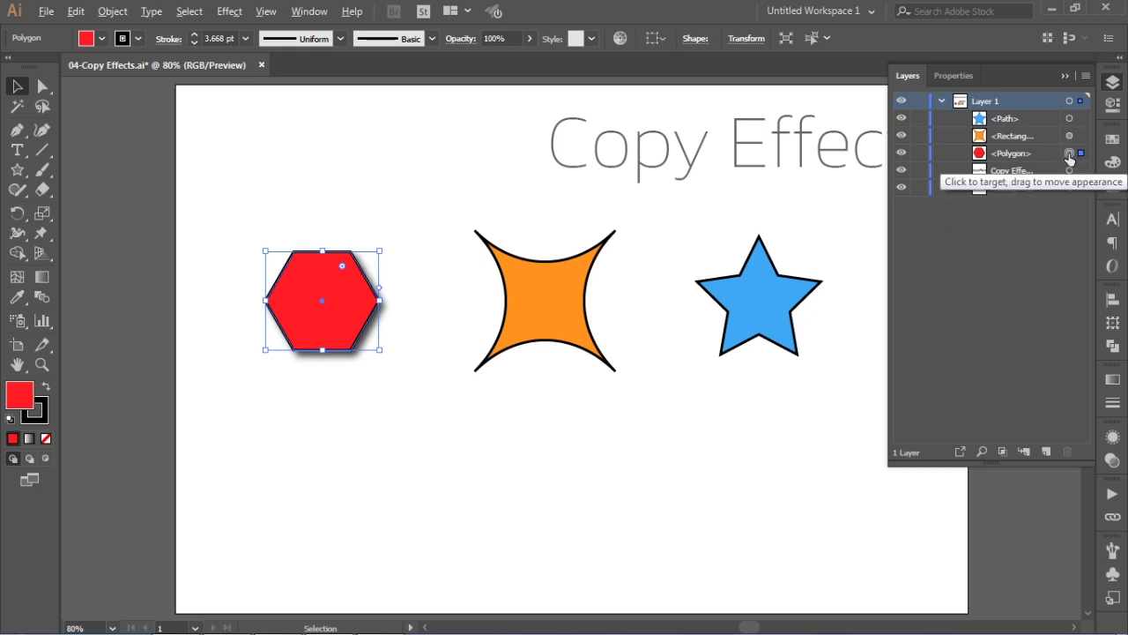
click(1069, 154)
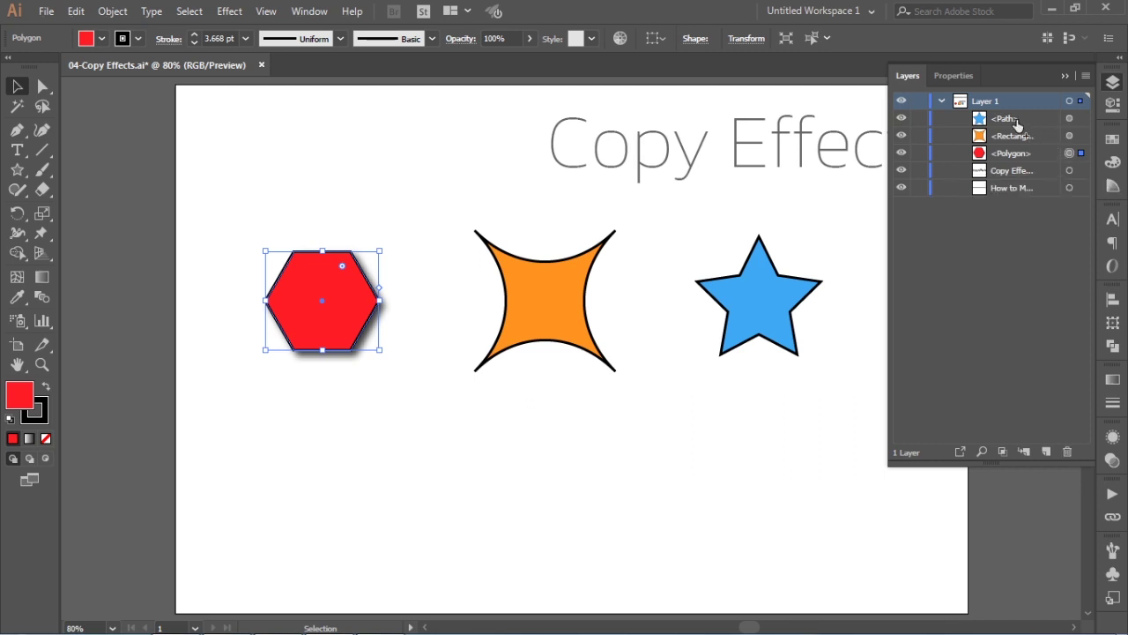
drag(1040, 120, 1069, 118)
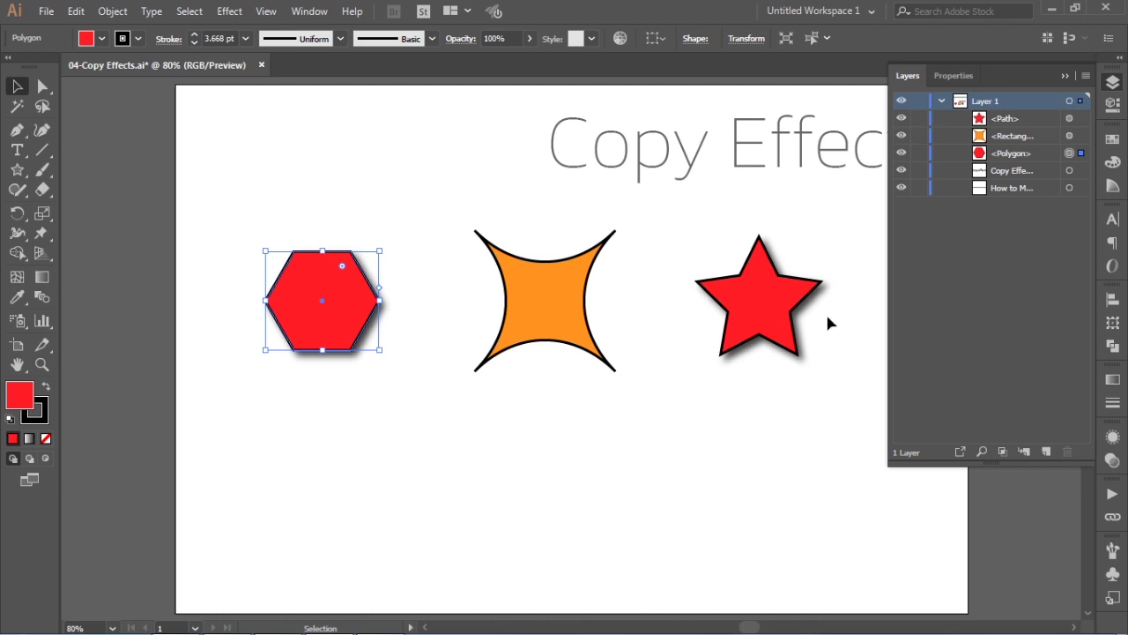
click(746, 300)
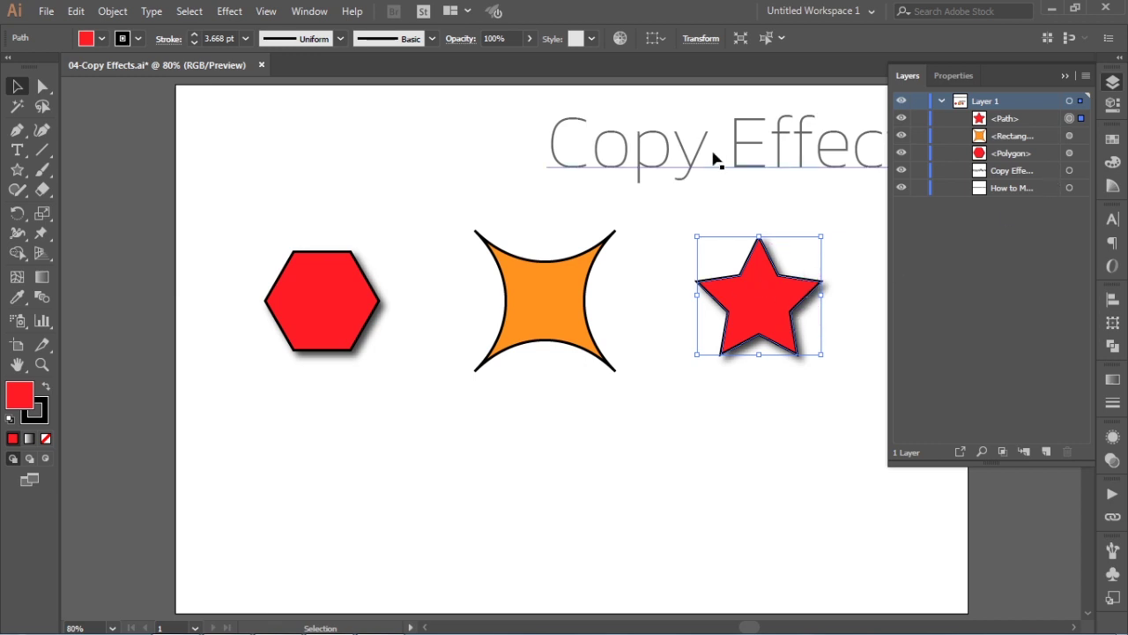
Step: Refill the star with light blue from the Swatches panel
click(1112, 138)
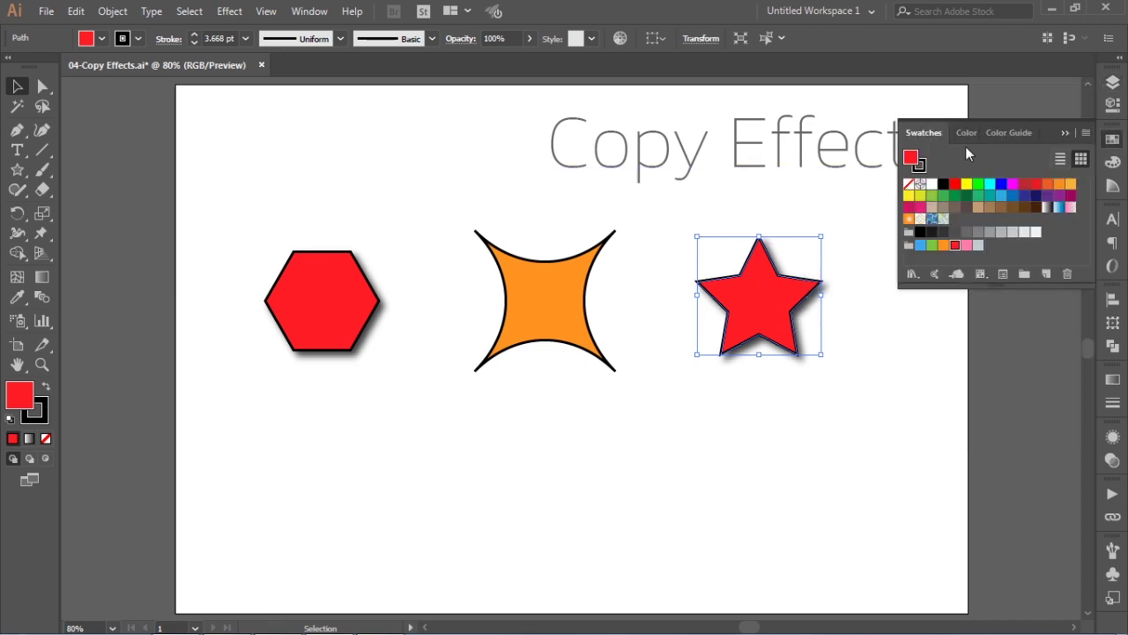
click(921, 245)
click(672, 276)
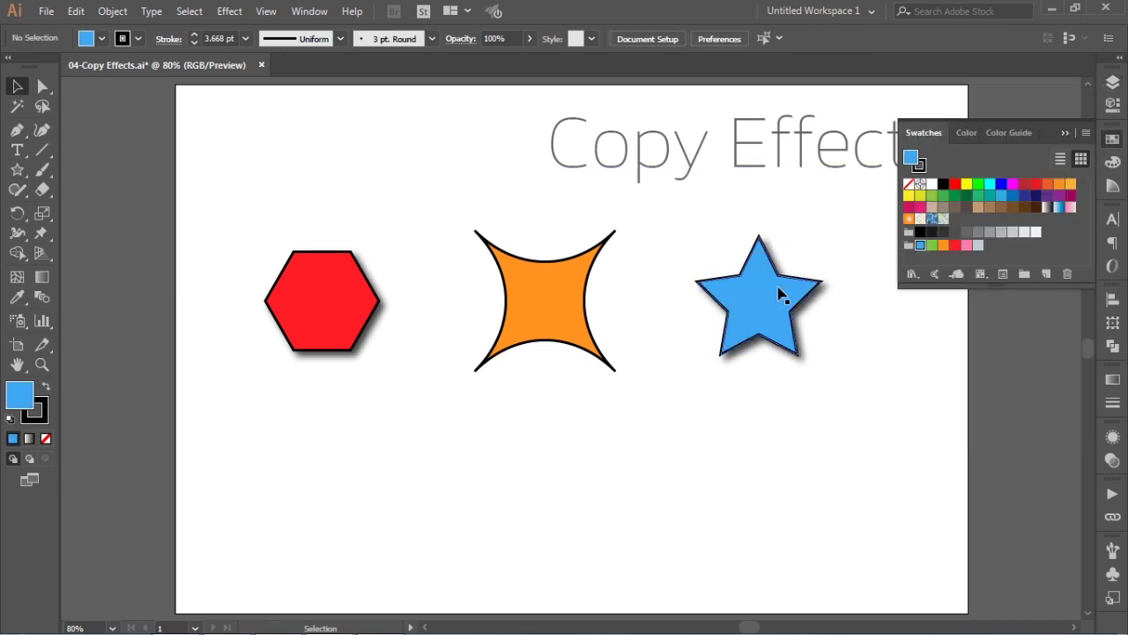
click(741, 316)
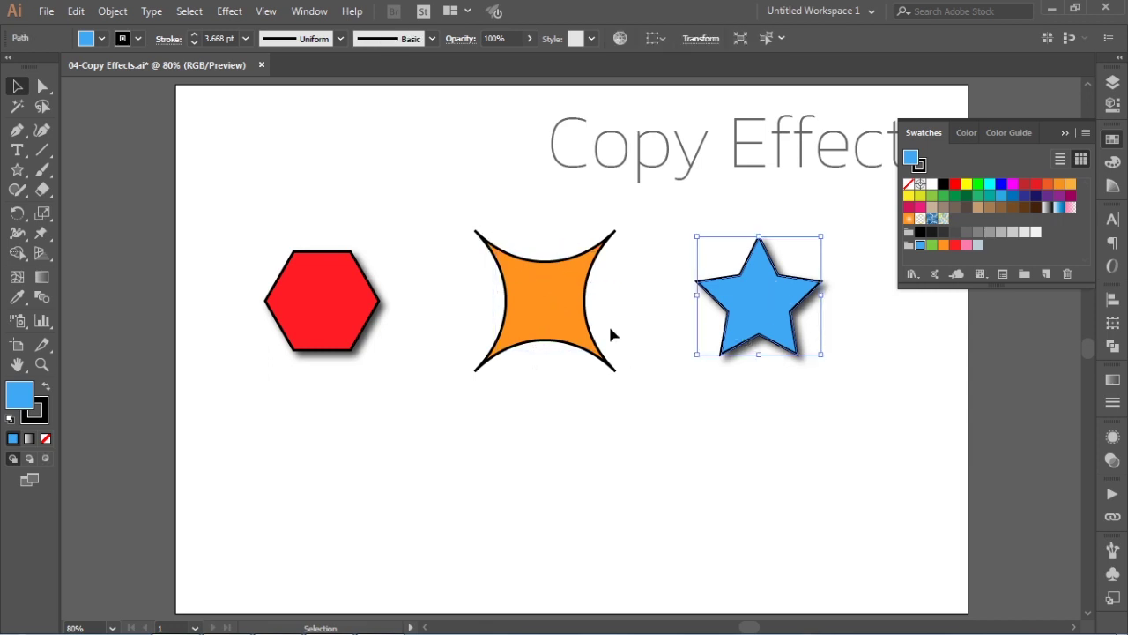
Step: Copy the puckered shape's appearance onto the star via the Layers target circles
click(1113, 82)
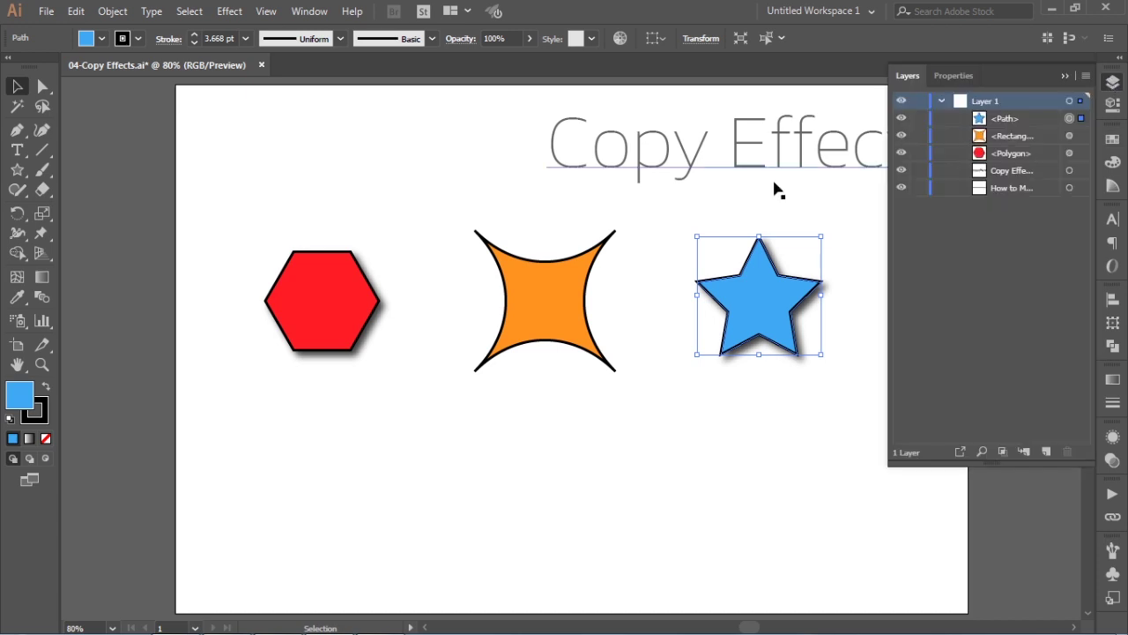
click(558, 285)
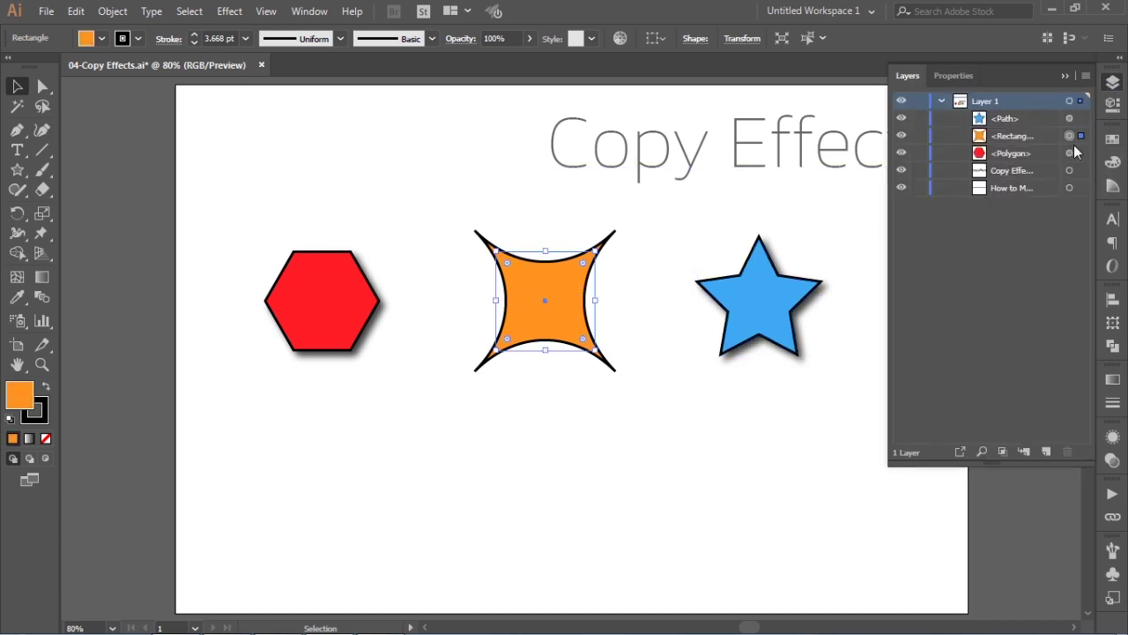
drag(1072, 141, 1071, 118)
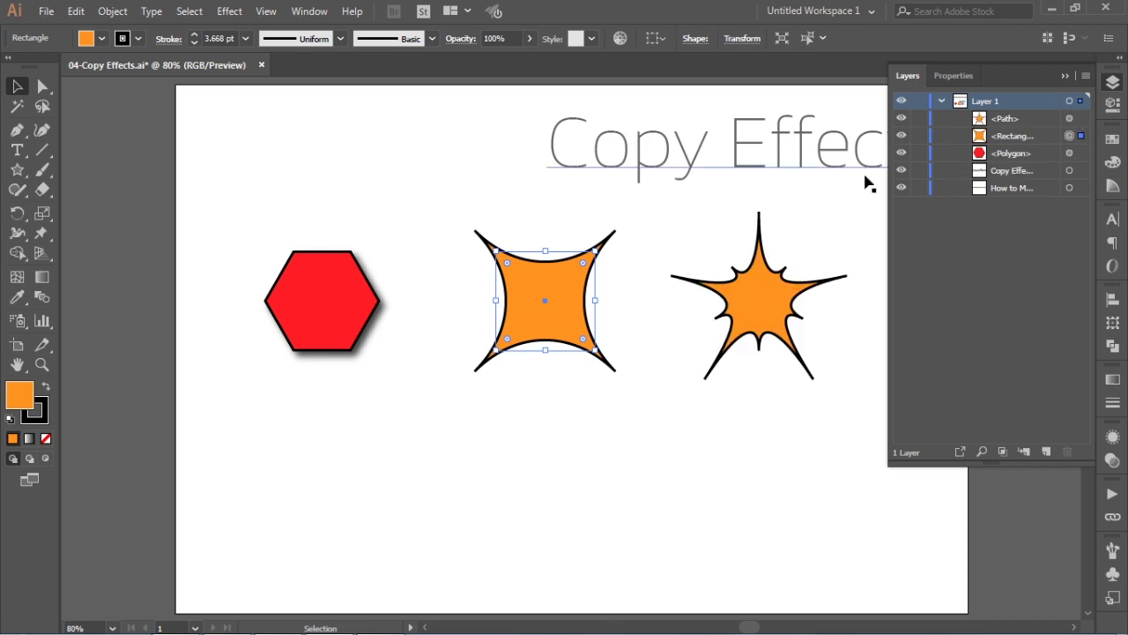
click(765, 306)
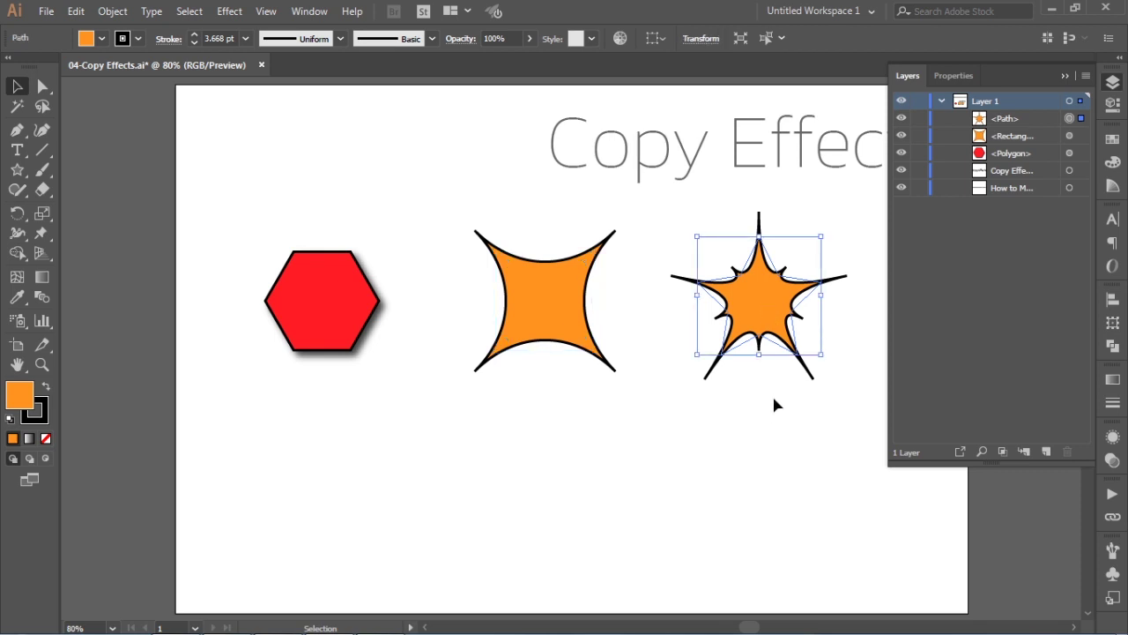
click(772, 393)
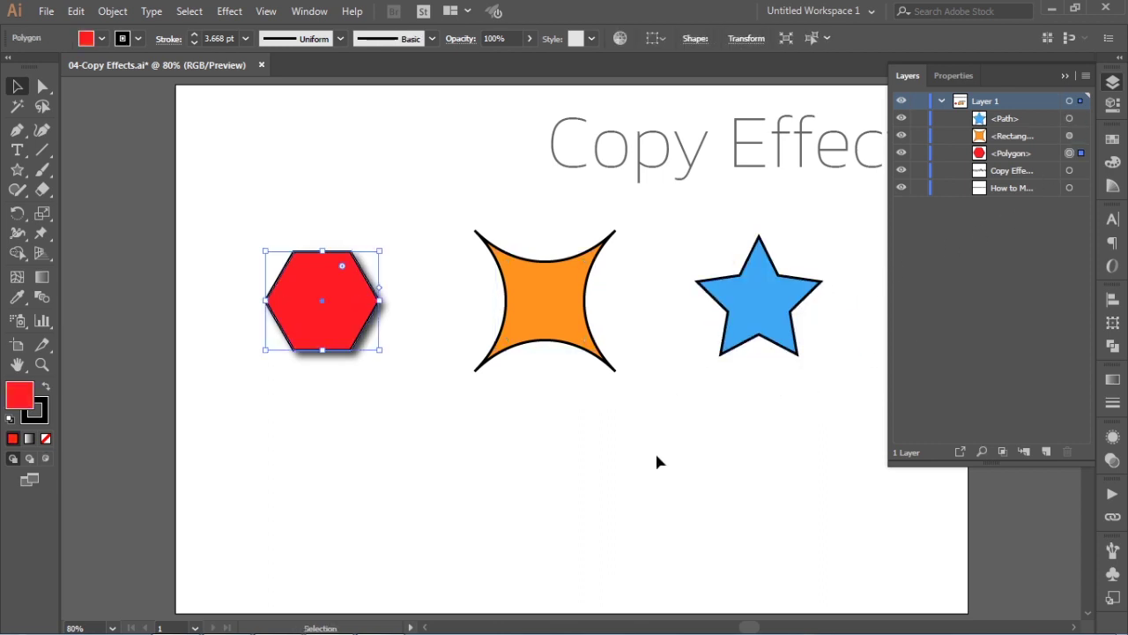
Step: Replace the Layers panel with the Appearance panel and inspect the orange and blue shapes
click(1066, 76)
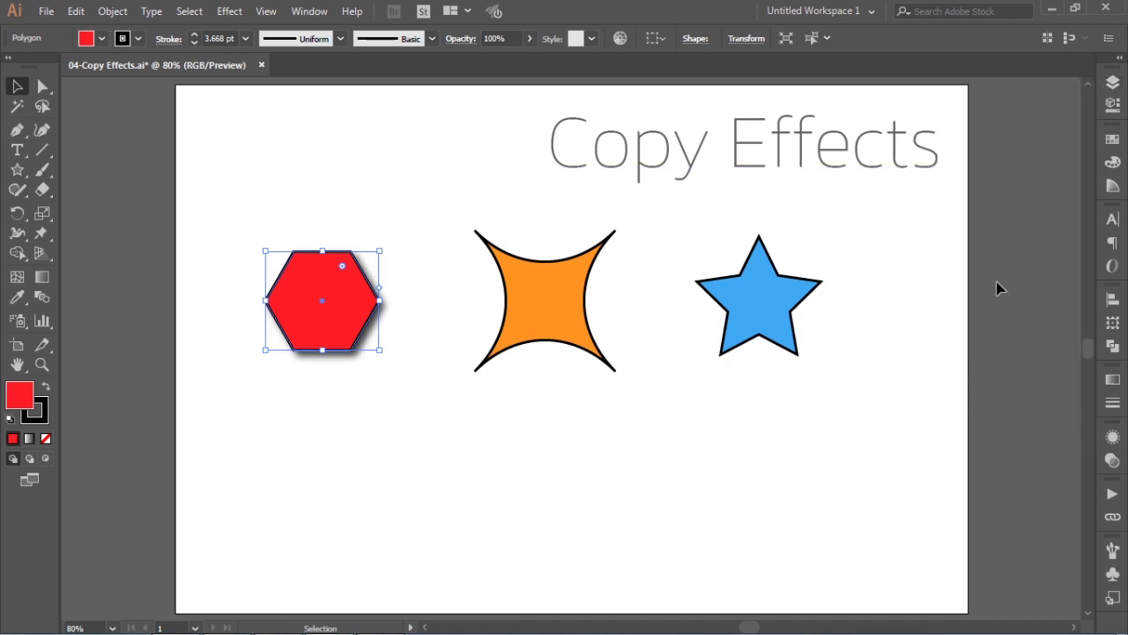
click(1112, 438)
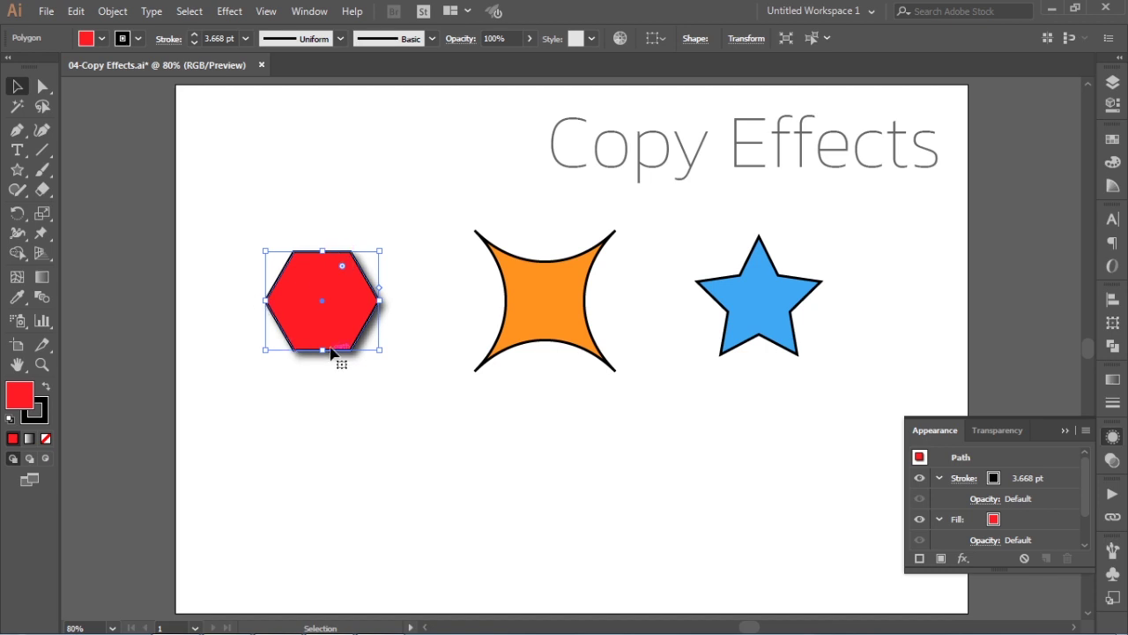
click(561, 335)
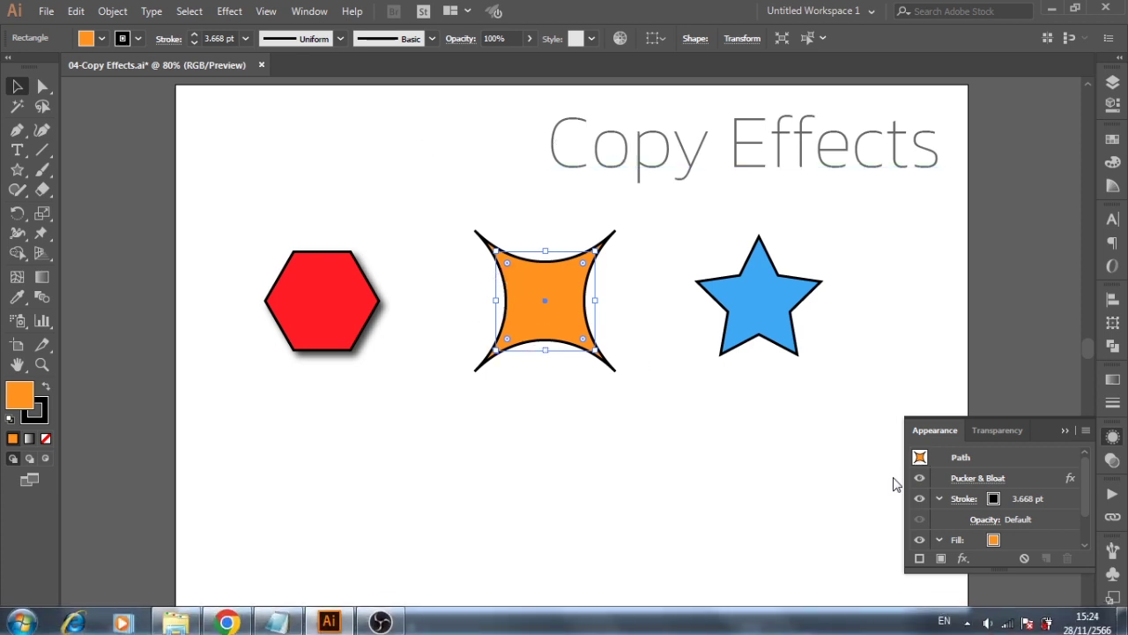
click(772, 330)
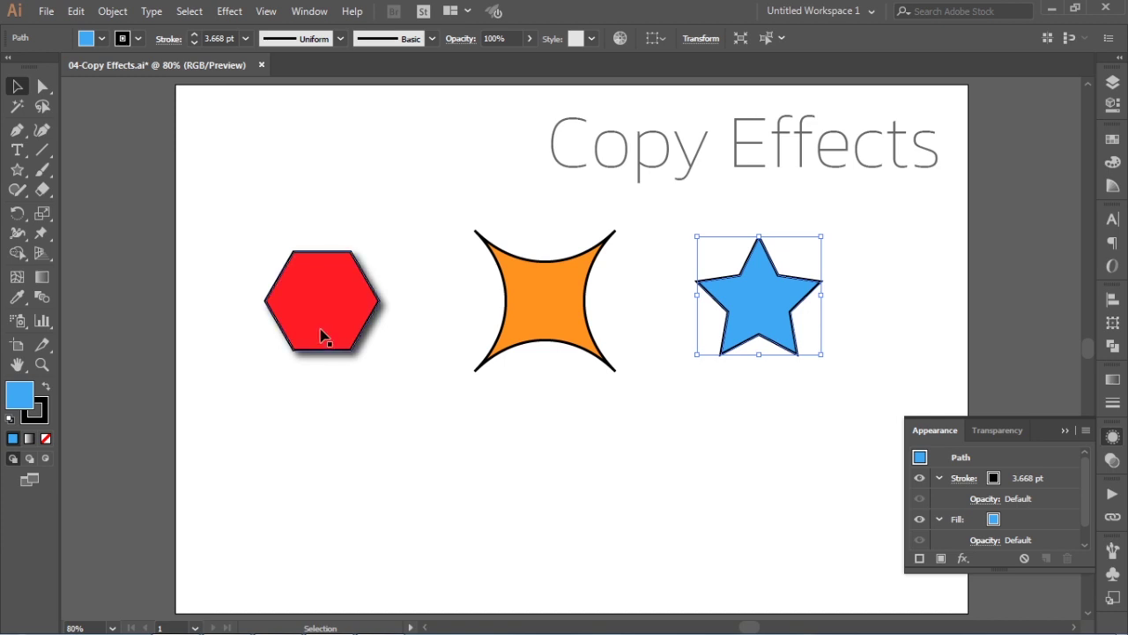
Step: Drag the hexagon's appearance thumbnail onto the star, then undo the copy
click(322, 297)
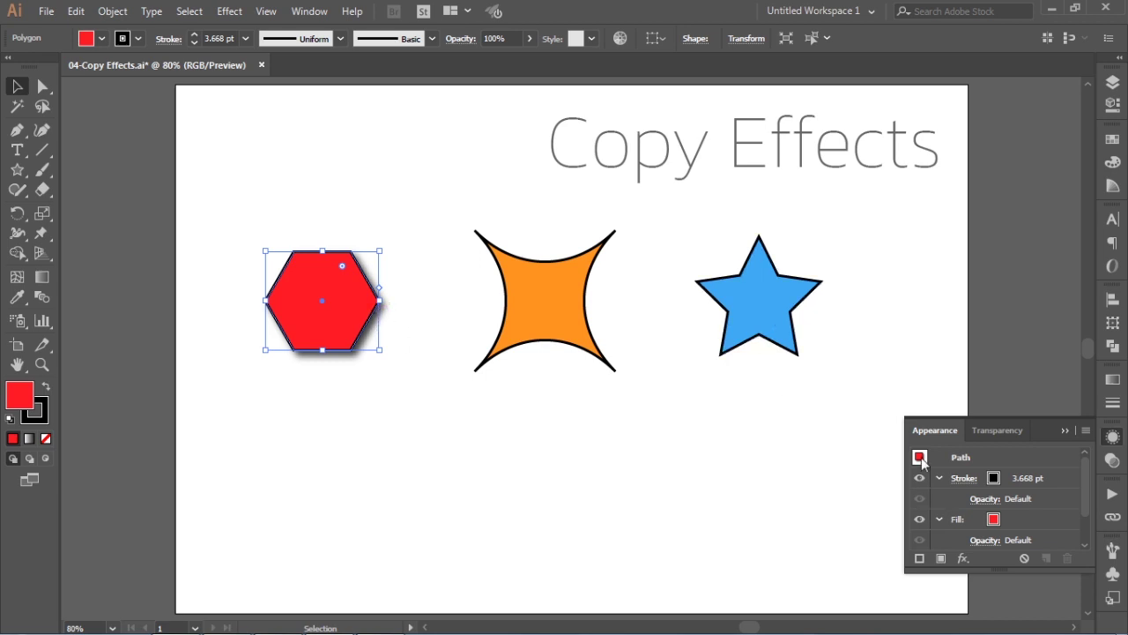
mouse_move(921, 458)
mouse_down()
mouse_move(845, 396)
mouse_move(768, 301)
mouse_up()
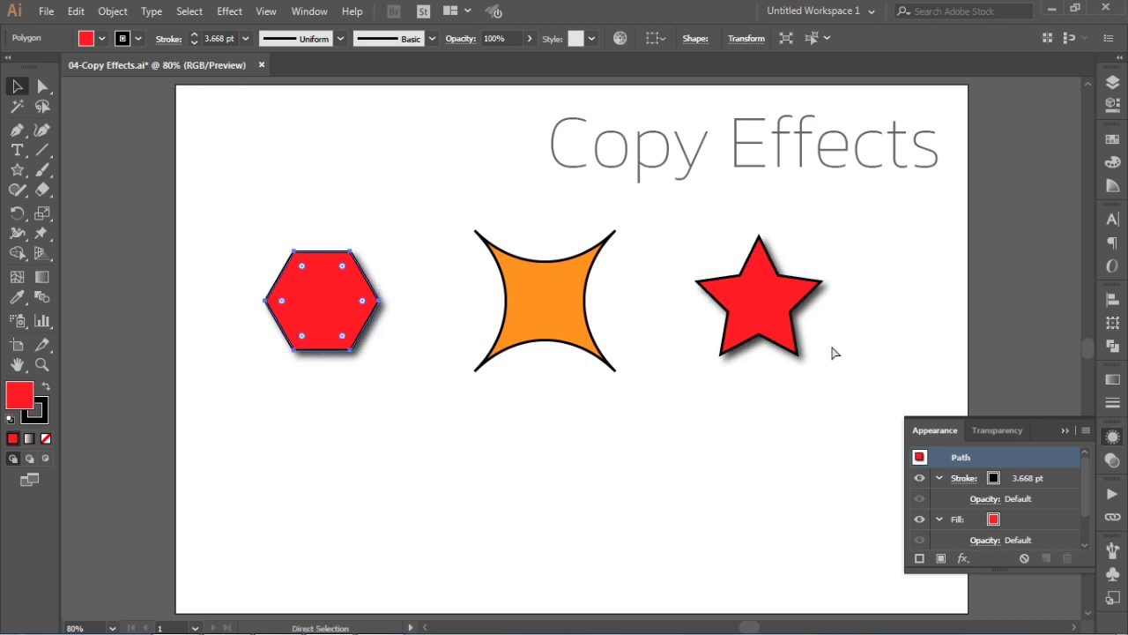
key(ctrl+z)
click(571, 319)
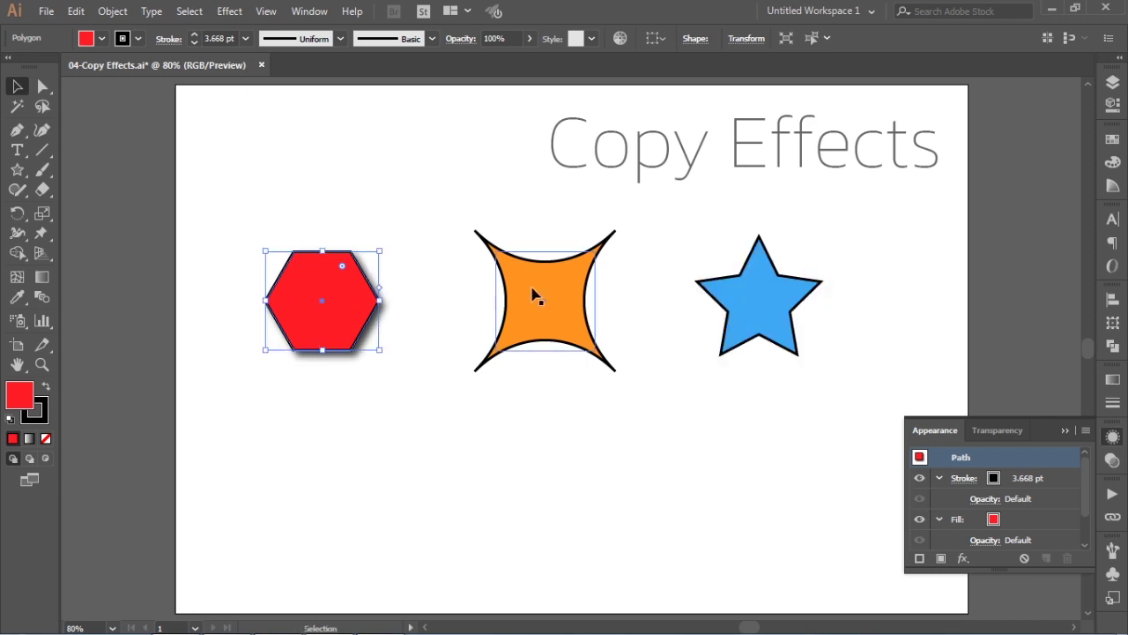
Step: Drag the puckered shape's appearance onto the star, then undo it
click(921, 459)
drag(921, 461, 764, 309)
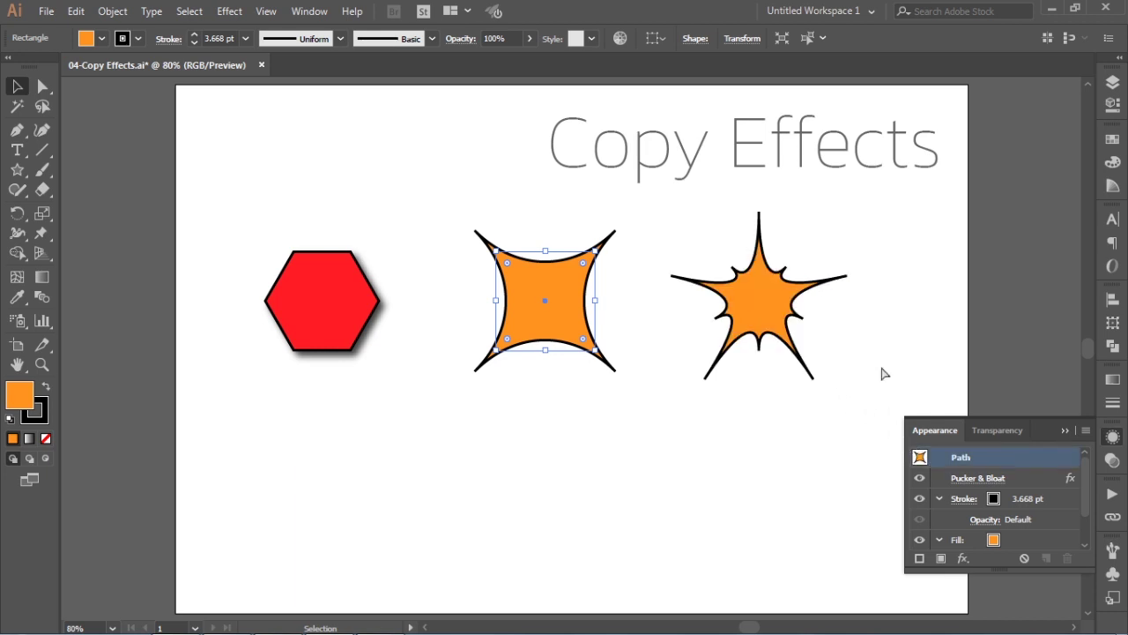
key(ctrl+z)
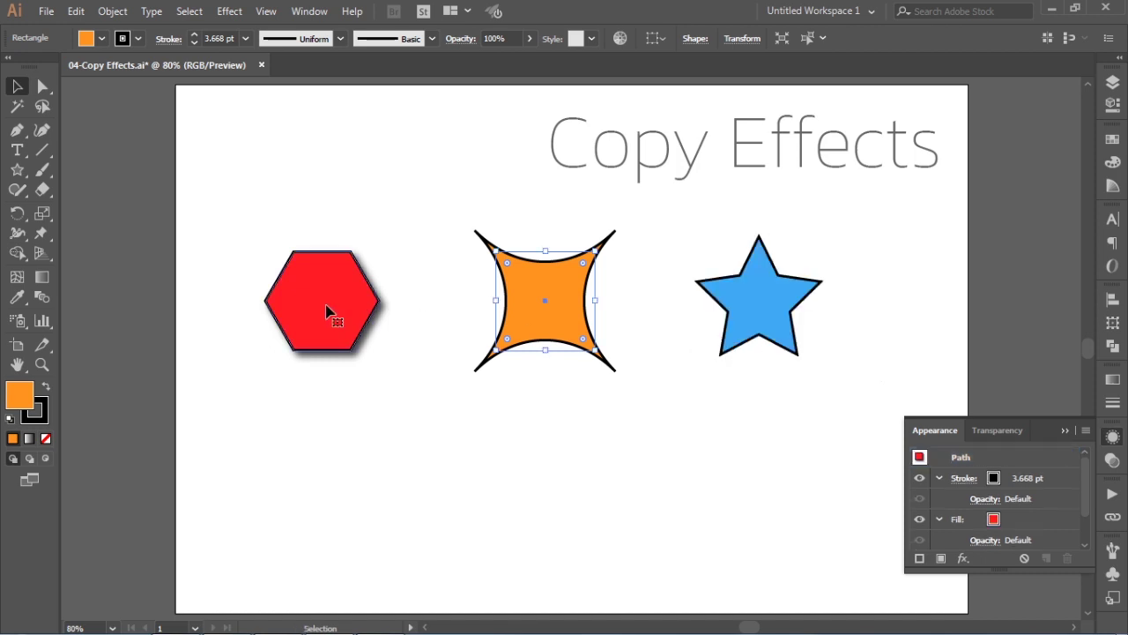
Step: Apply the hexagon's appearance to the puckered shape, undo it, and deselect everything
click(326, 311)
drag(919, 456, 538, 297)
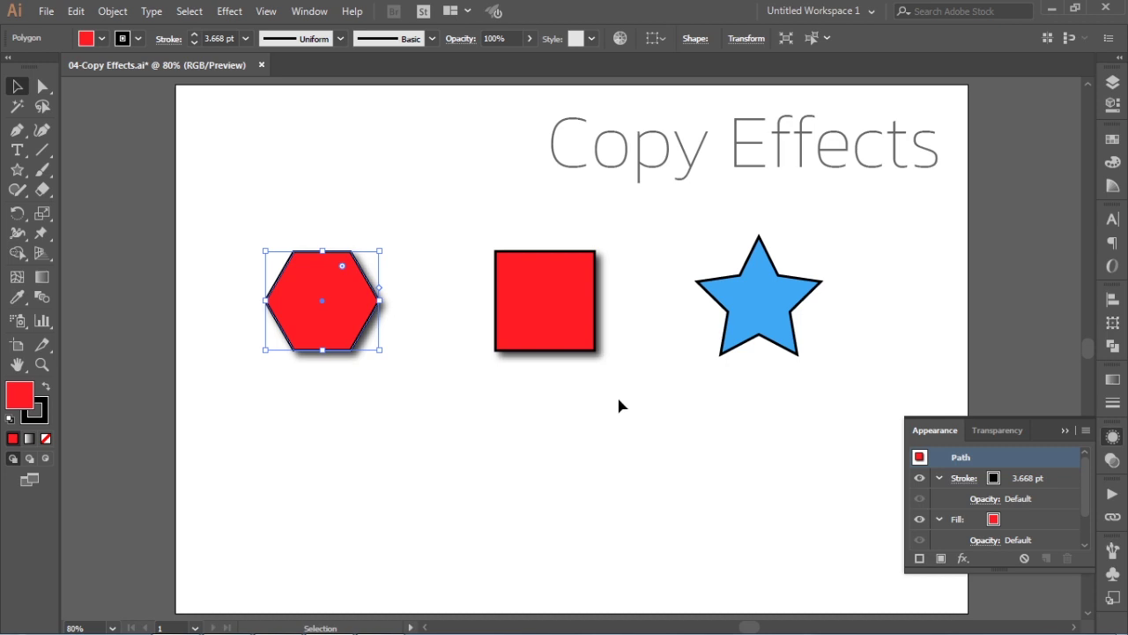
key(a)
key(ctrl+z)
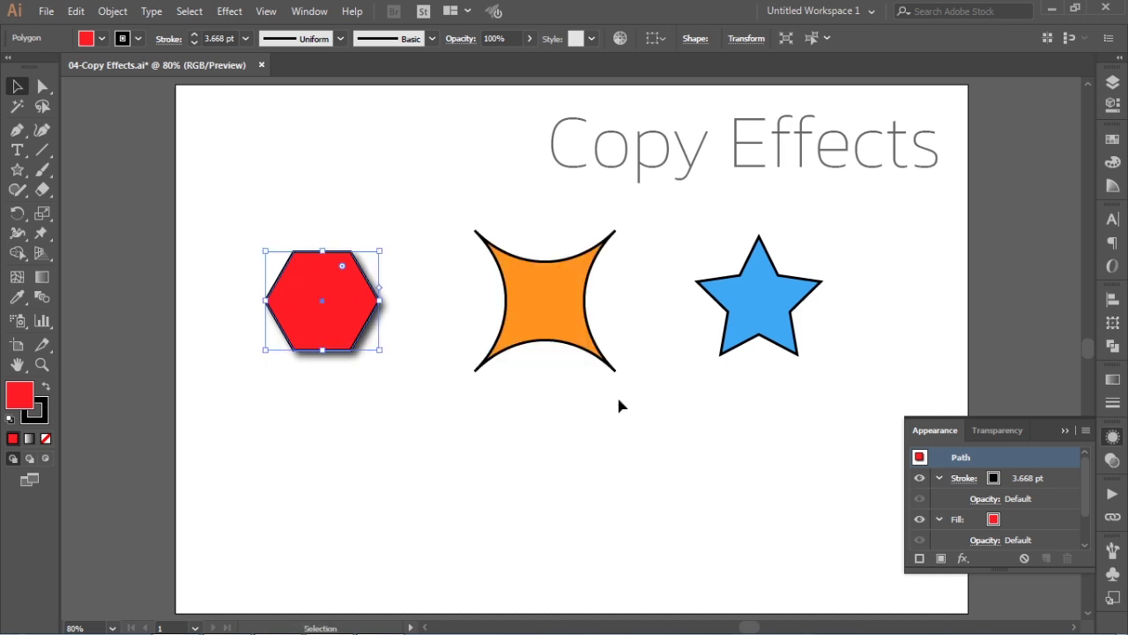
click(676, 433)
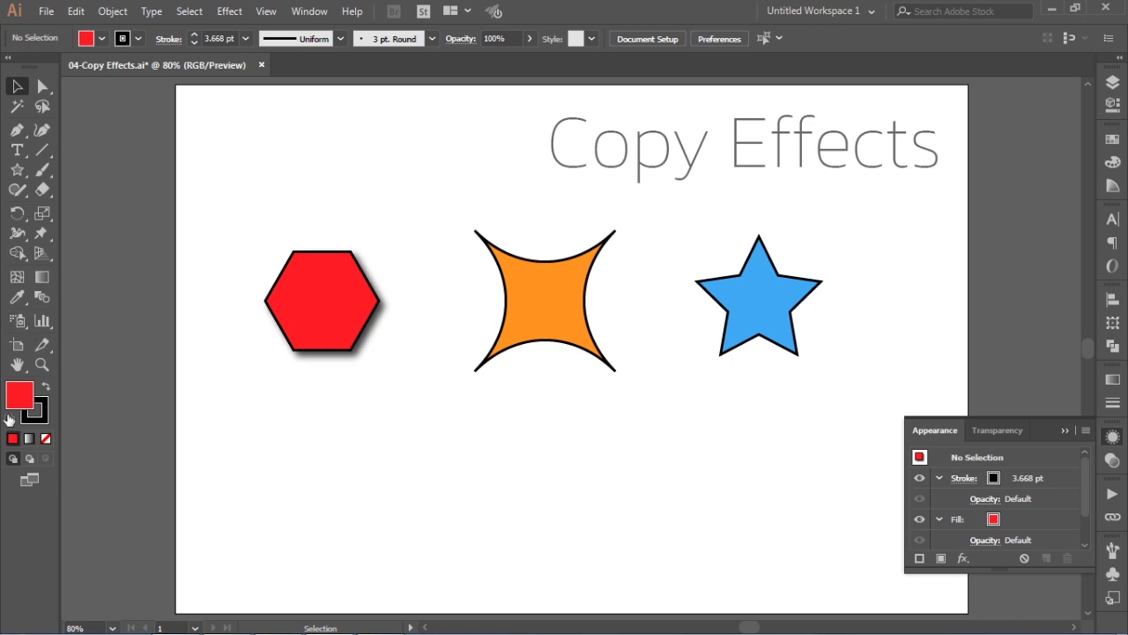
click(19, 299)
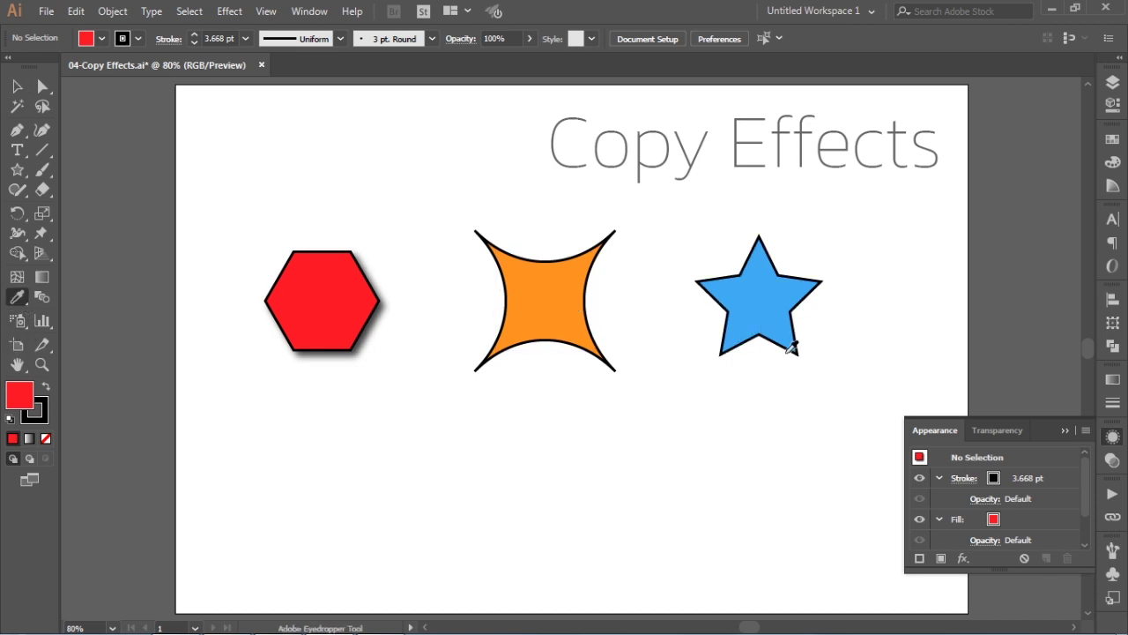
ctrl+click(586, 350)
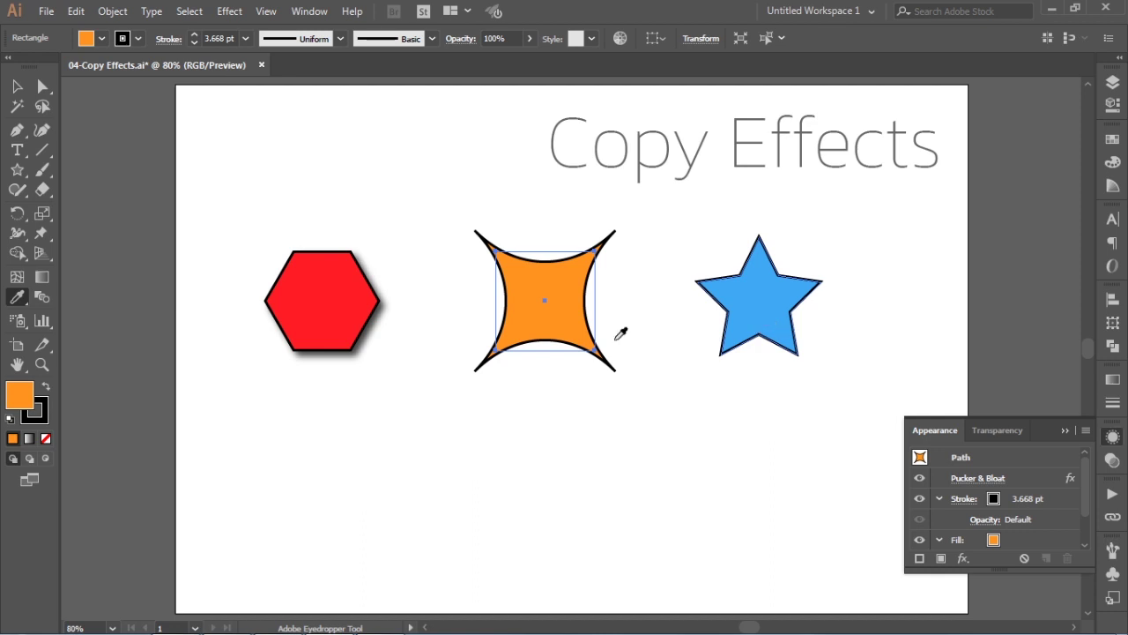
click(323, 297)
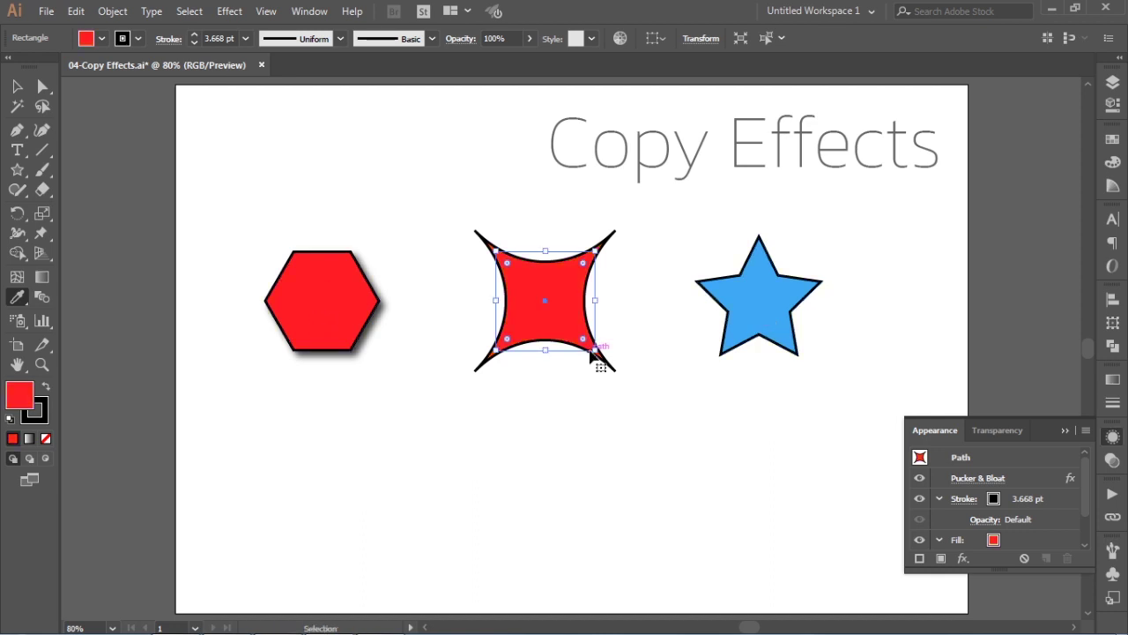
key(ctrl+z)
ctrl+click(776, 326)
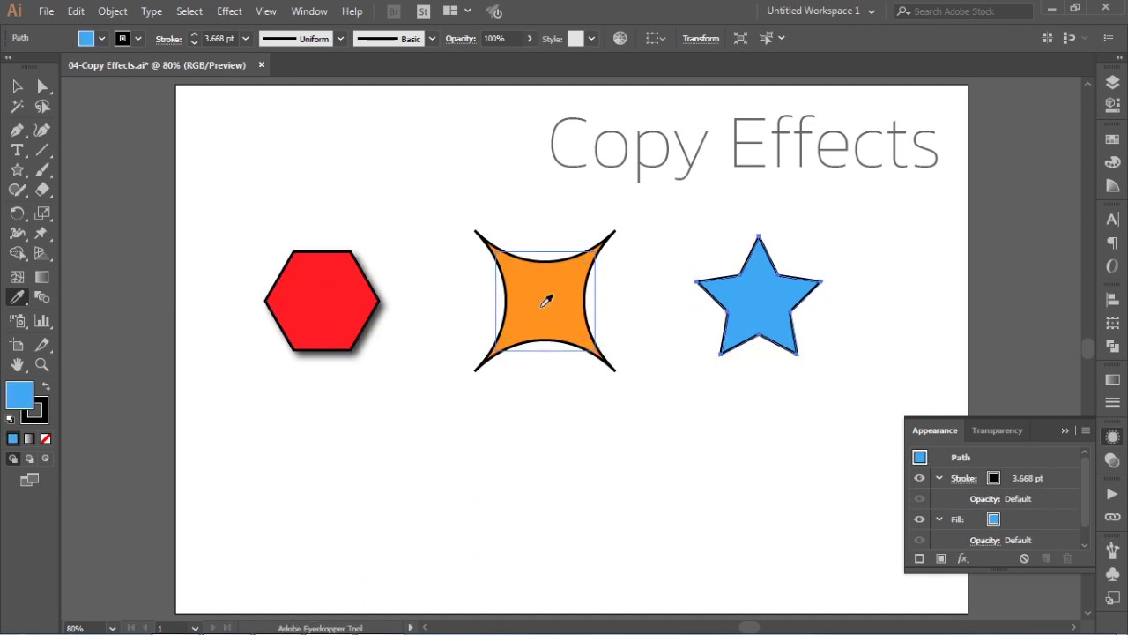
click(577, 301)
key(ctrl+z)
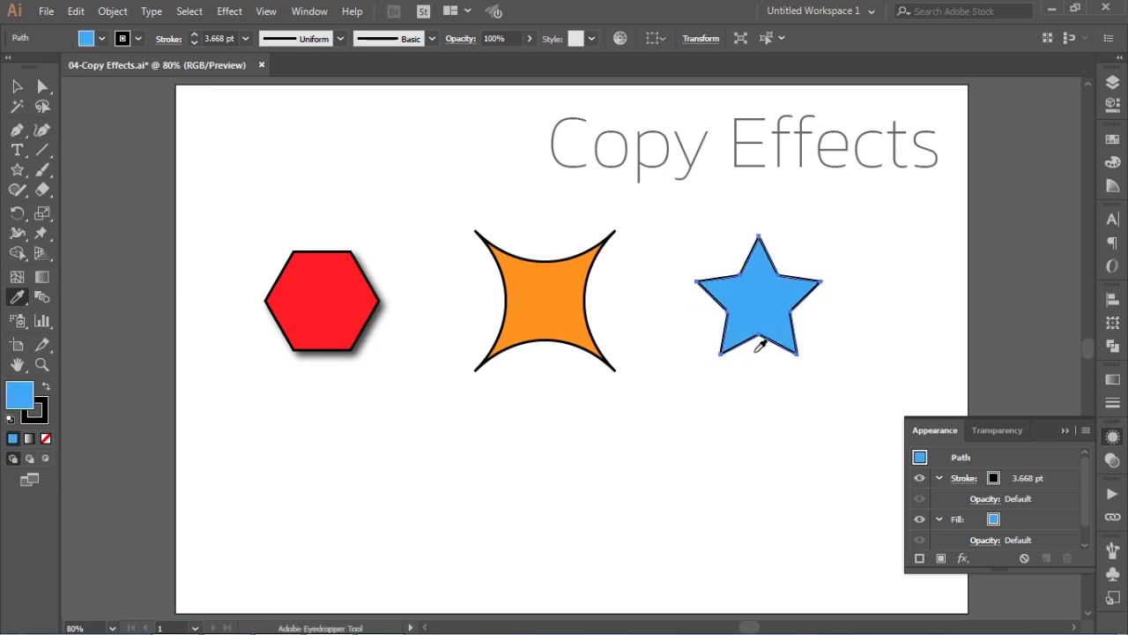
Step: Set the Eyedropper options to pick up Appearance
double_click(17, 300)
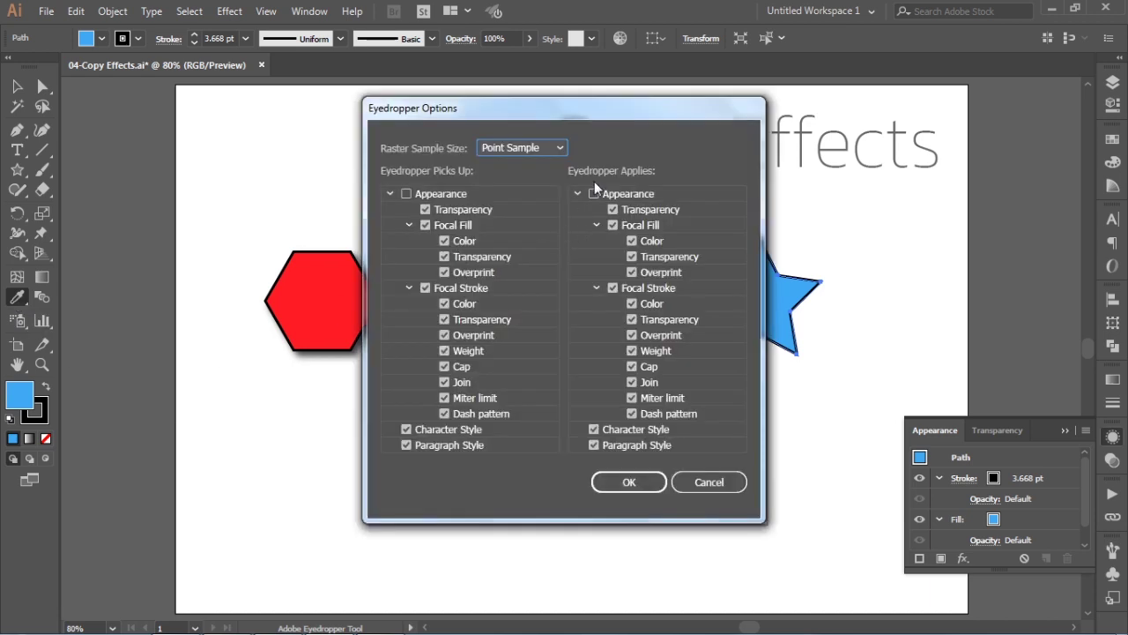
click(405, 194)
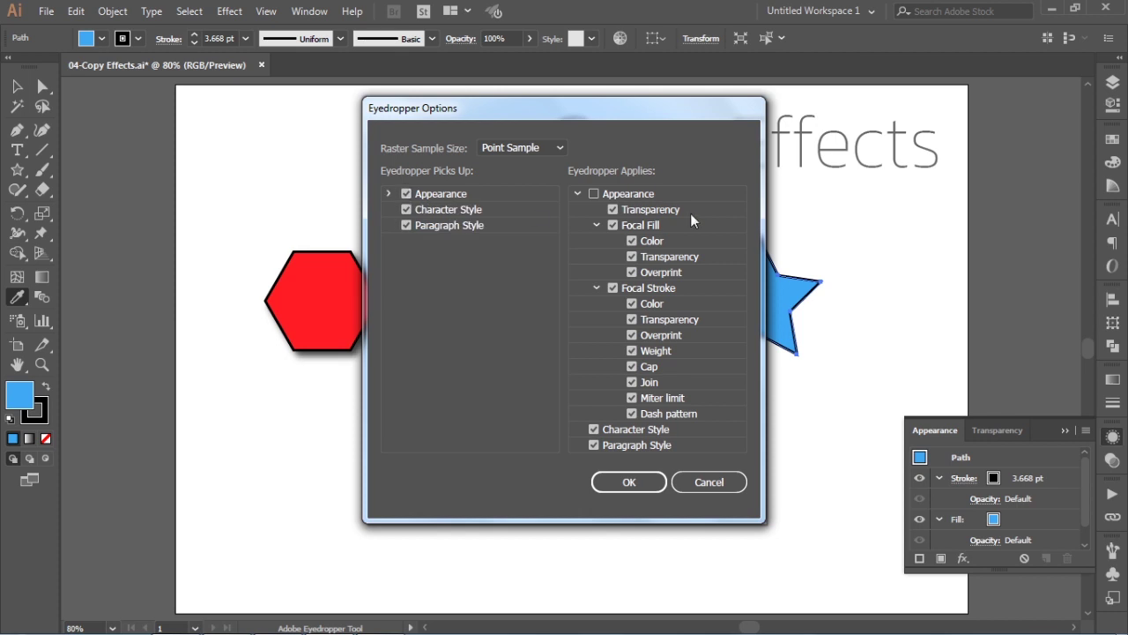
click(629, 482)
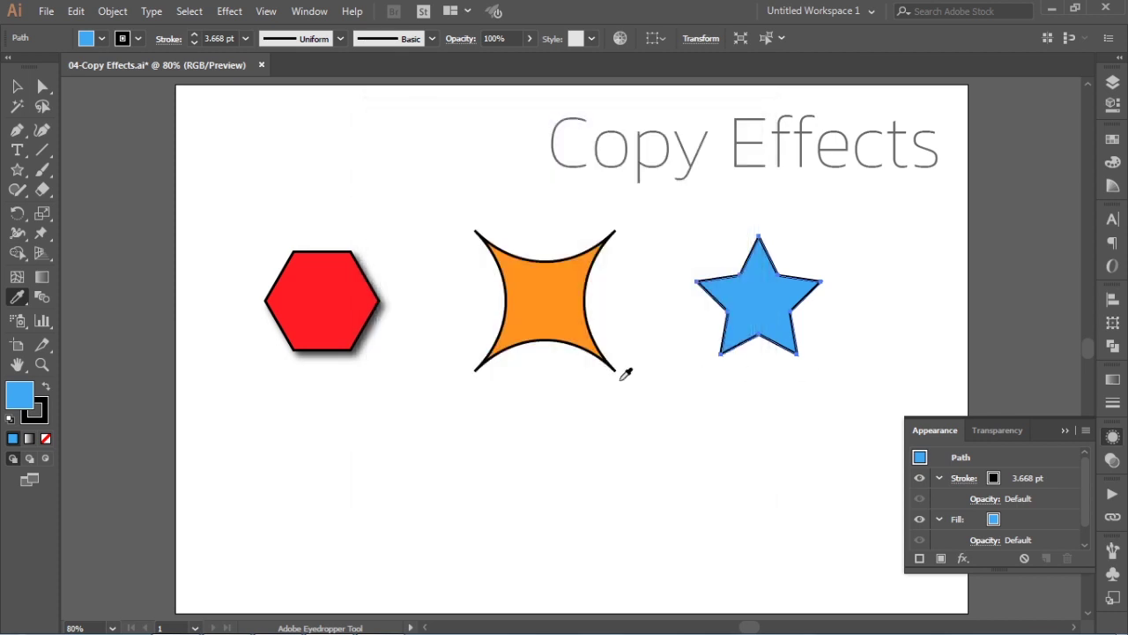
Step: Test eyedropper sampling among hexagon, puckered shape and star, undoing each change
ctrl+click(559, 327)
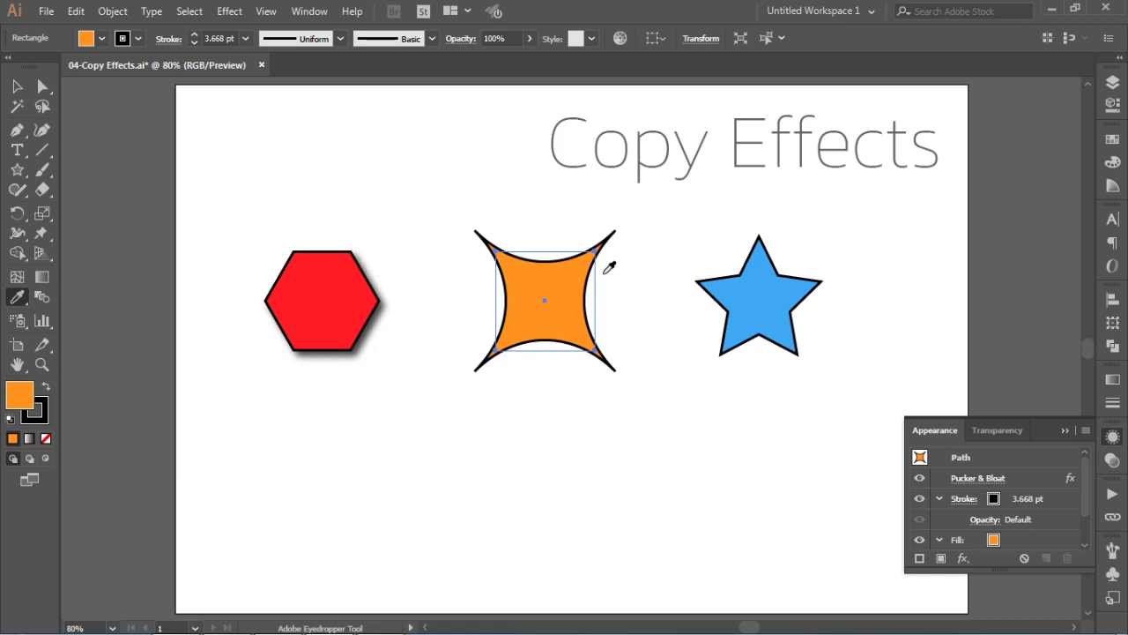
click(335, 283)
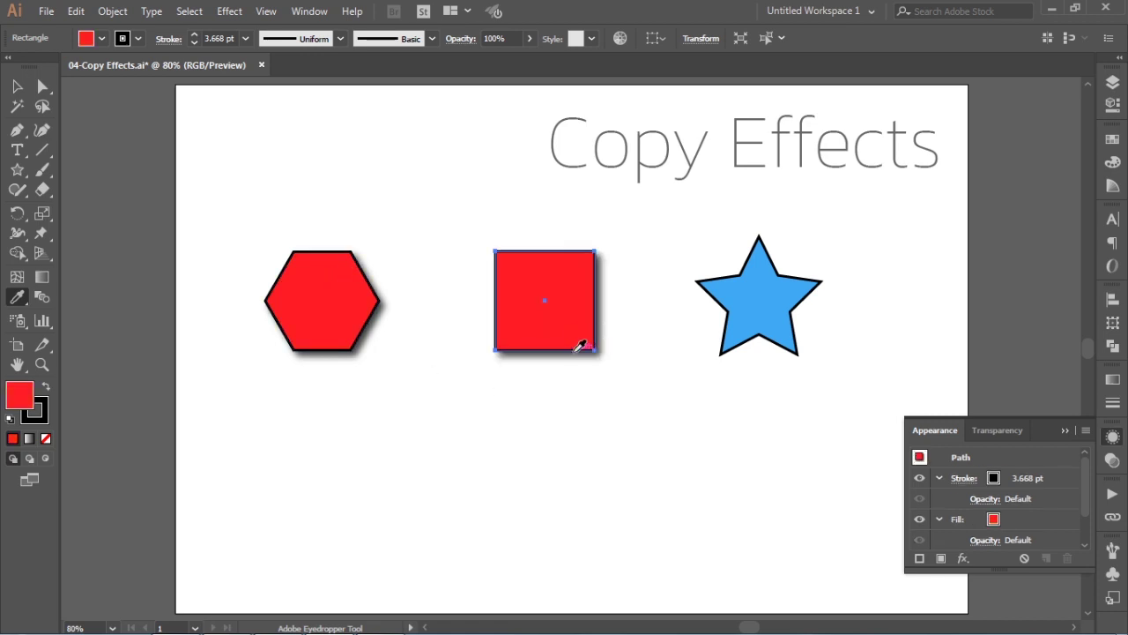
key(ctrl+z)
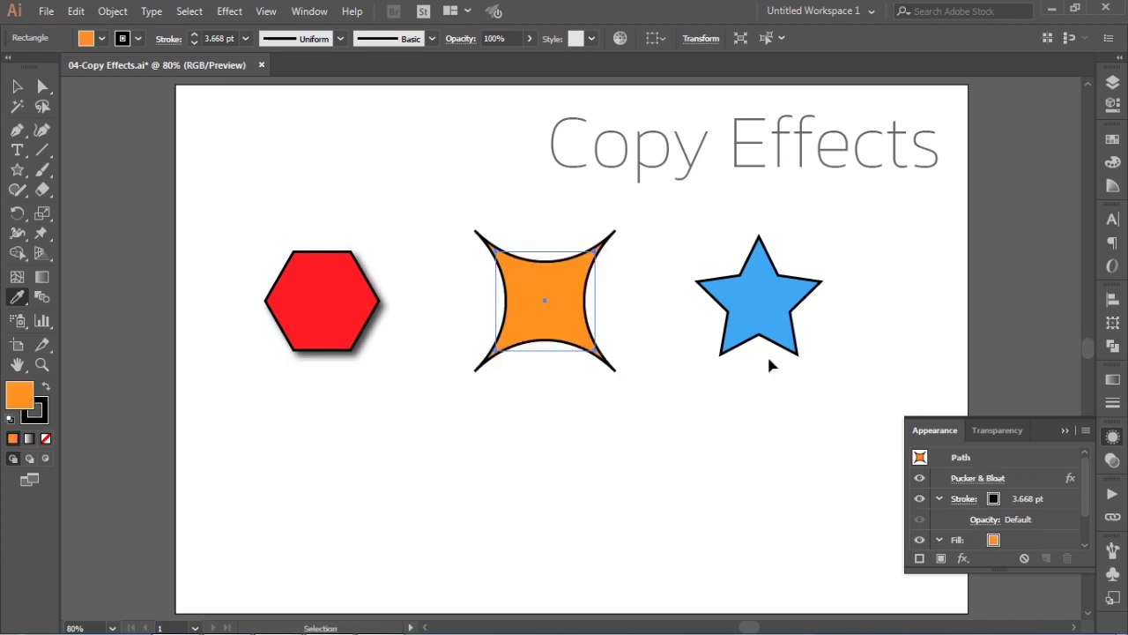
ctrl+click(778, 319)
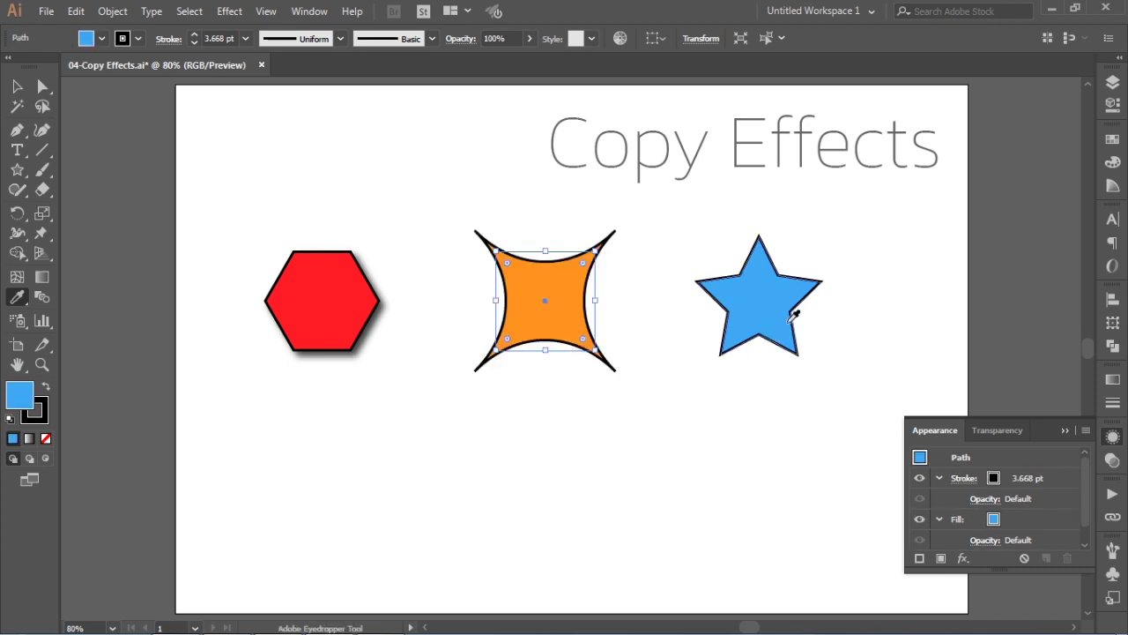
click(322, 291)
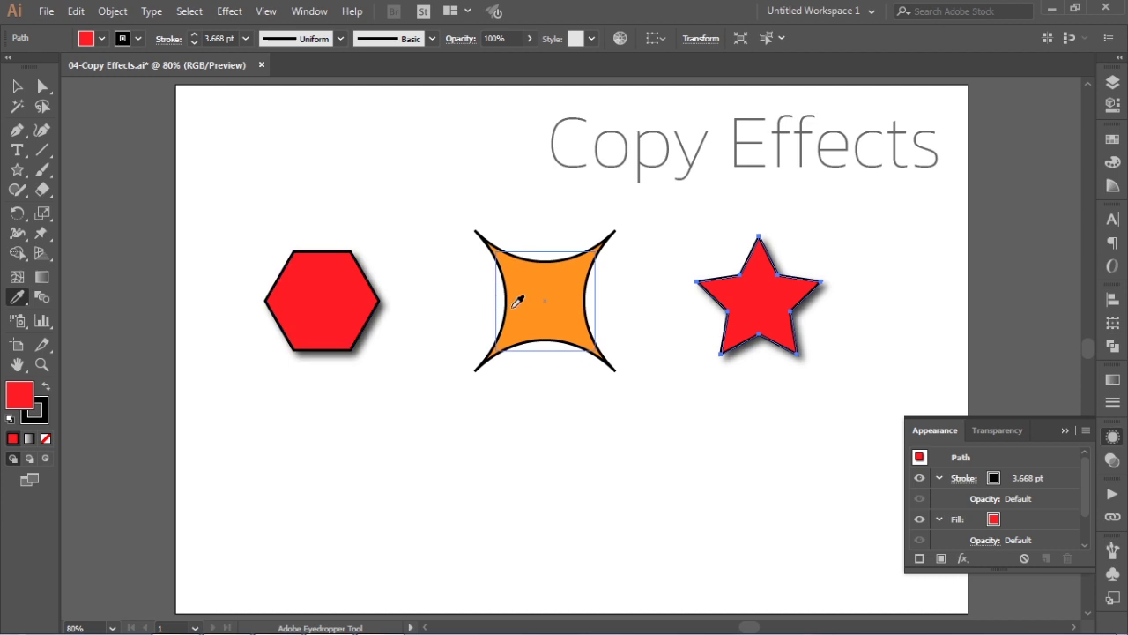
key(ctrl+z)
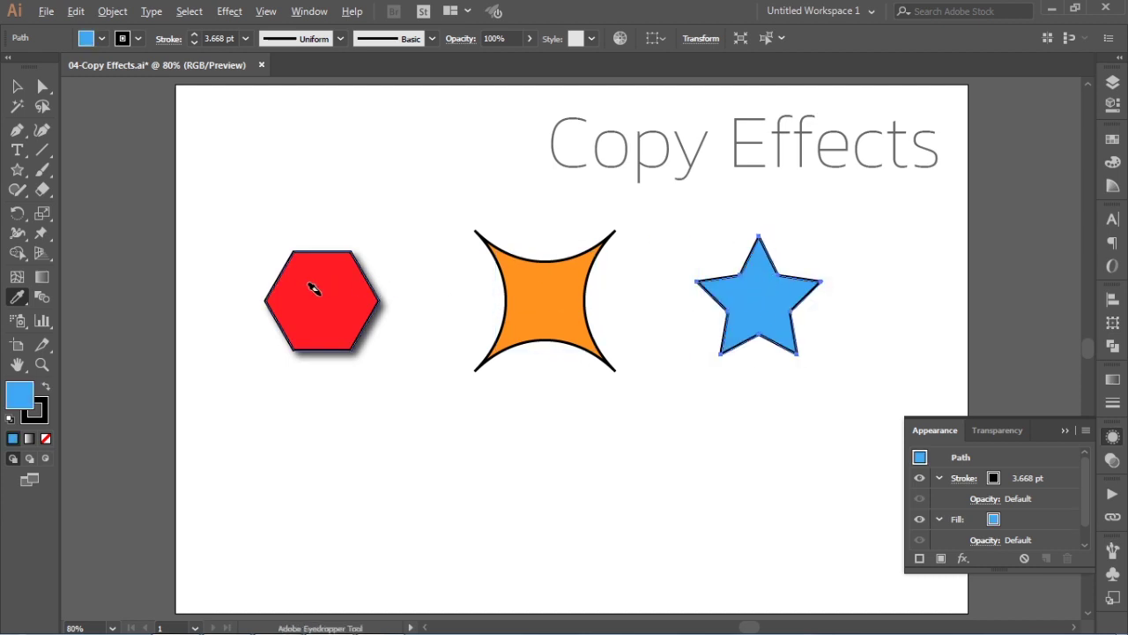
alt+click(313, 290)
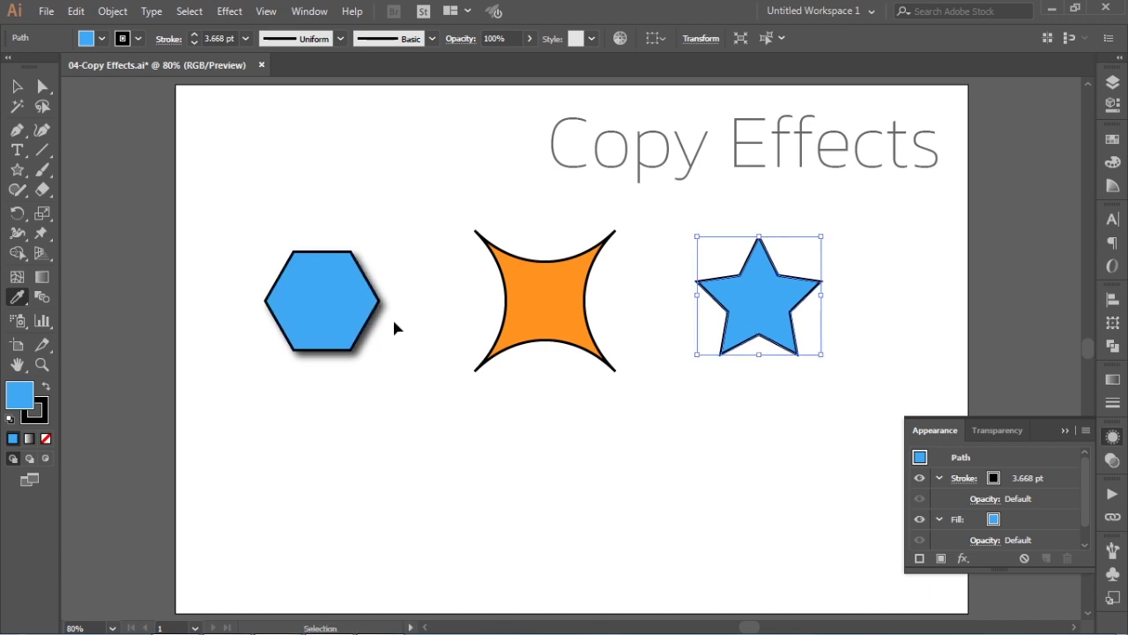
key(ctrl+z)
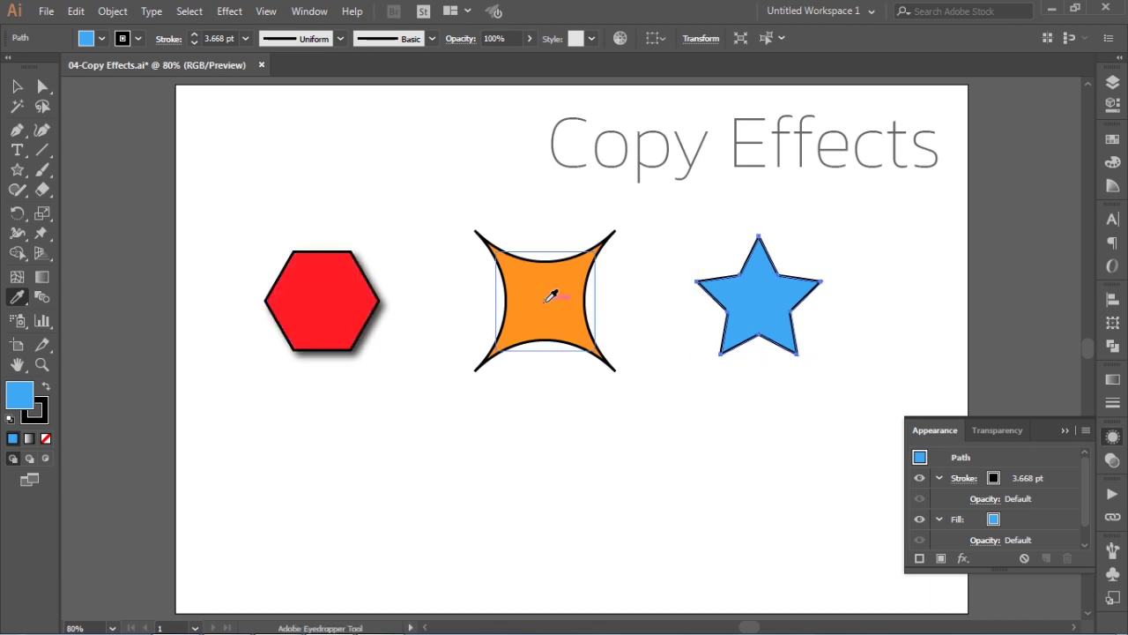
Step: Set the Eyedropper options so it no longer picks up the full Appearance
double_click(17, 298)
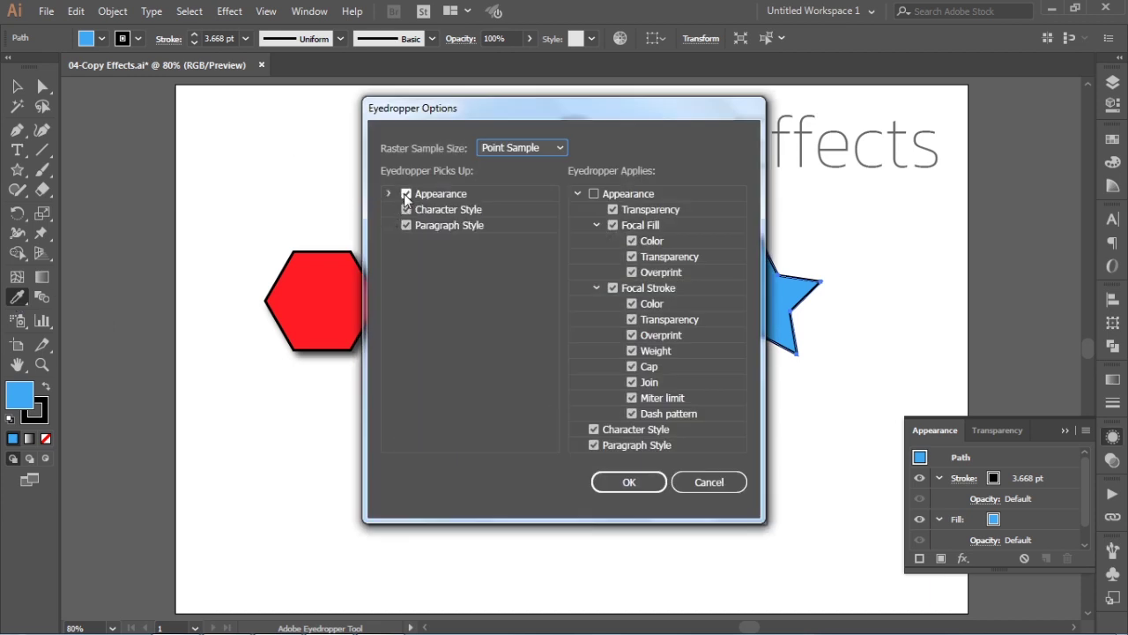
click(406, 193)
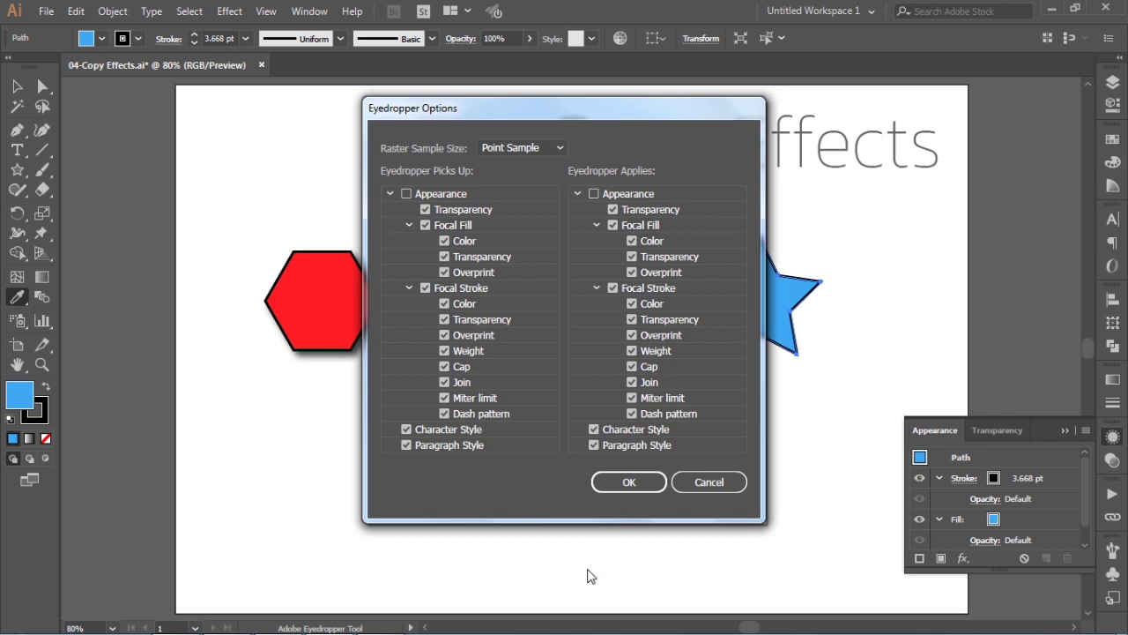
click(629, 481)
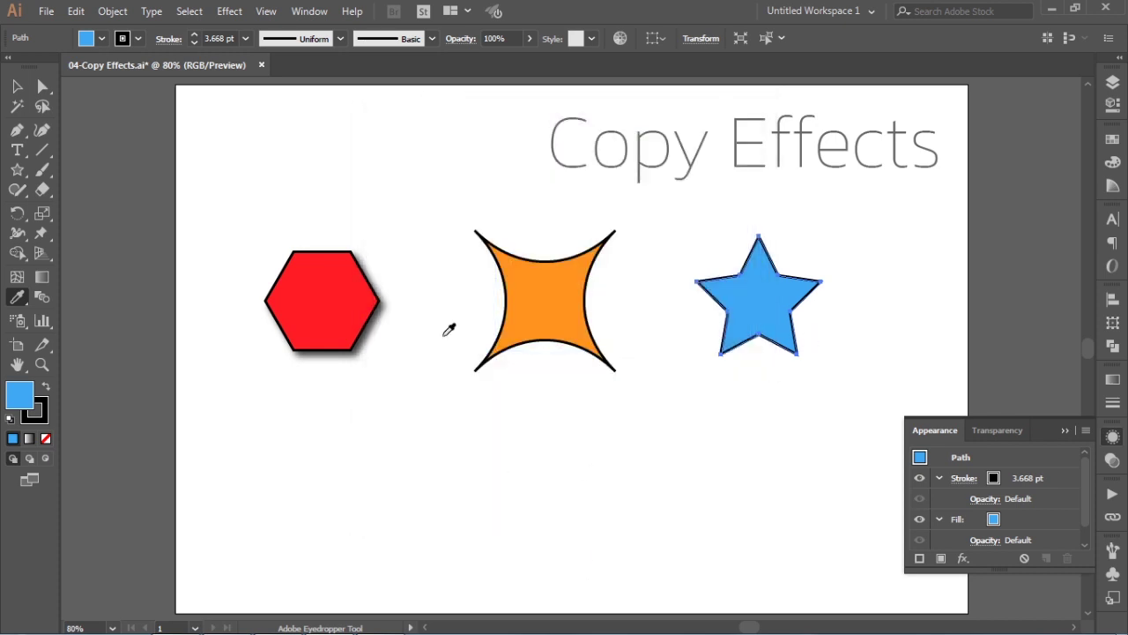
Step: Sample the star's blue fill onto the red hexagon, then deselect it
ctrl+click(344, 324)
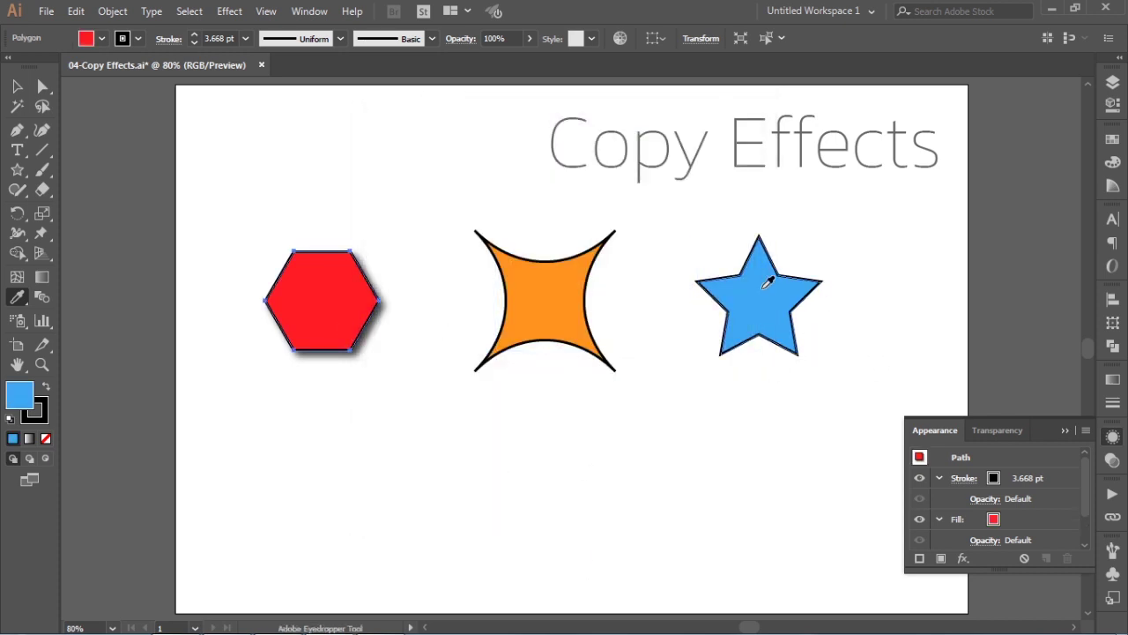
click(767, 282)
click(16, 88)
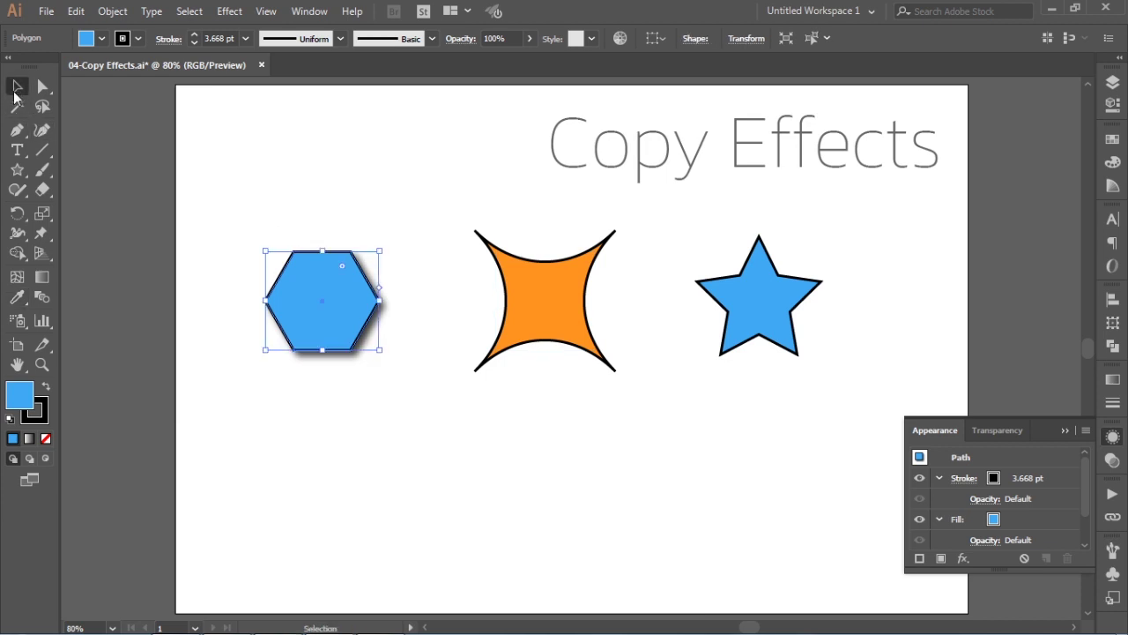
click(300, 173)
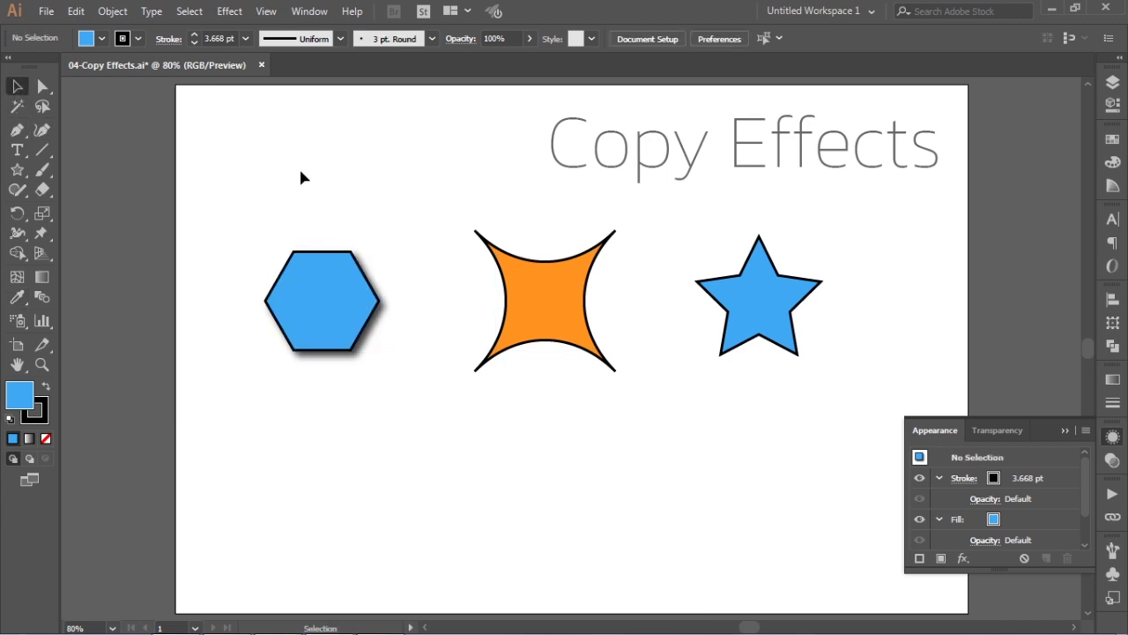